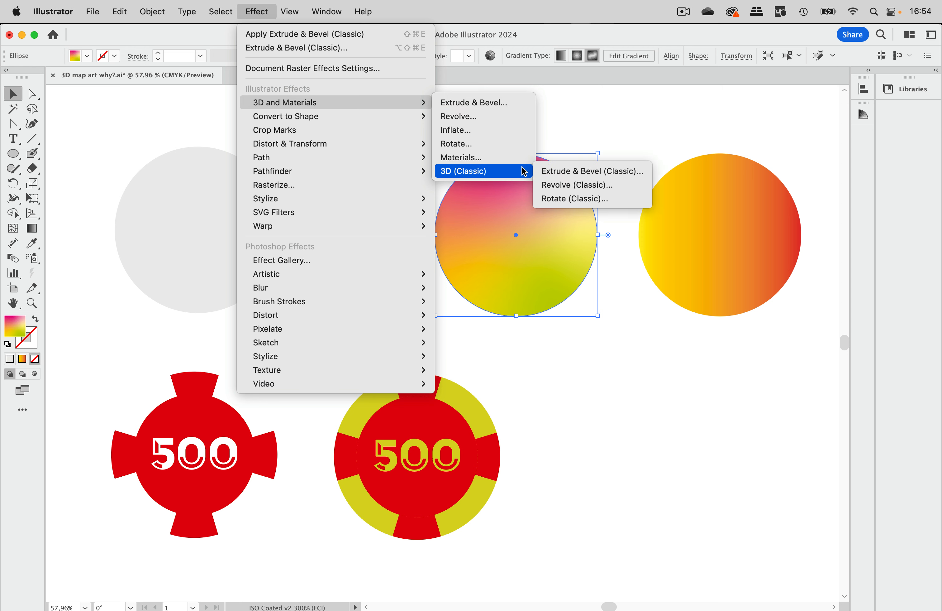
Apply Extrude & Bevel (Classic) to the freeform-gradient circle with a 647 pt depth and rotation angles of -25°, -49° and 19°.
{"action": "left_click", "coordinate": [568, 171]}
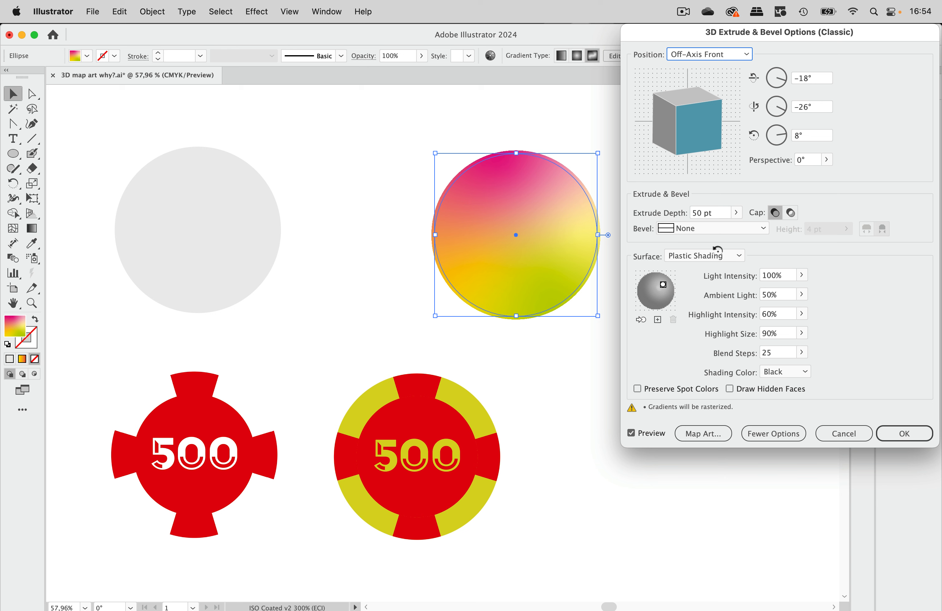
{"action": "left_click", "coordinate": [736, 213]}
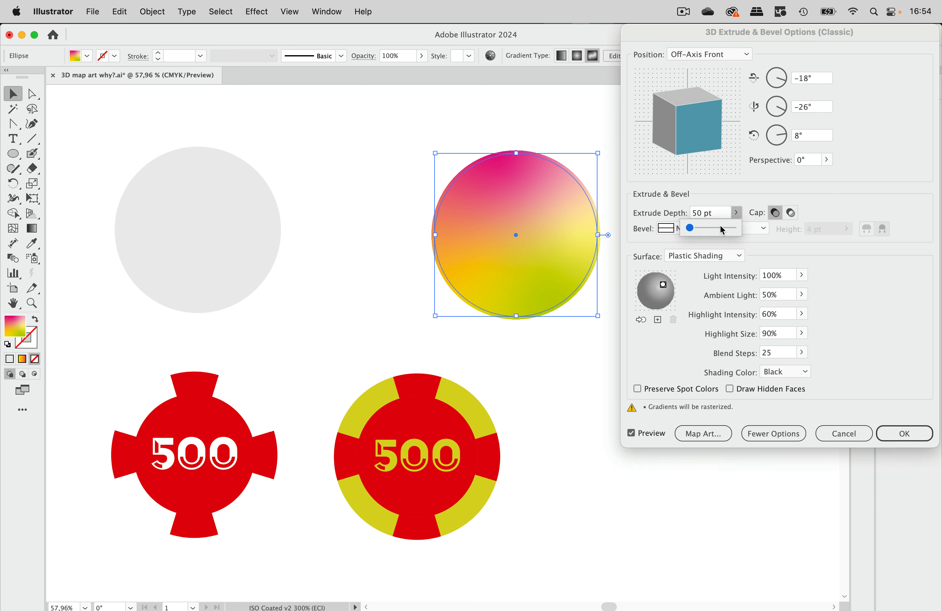
{"action": "left_click_drag", "start_coordinate": [707, 225], "coordinate": [721, 232]}
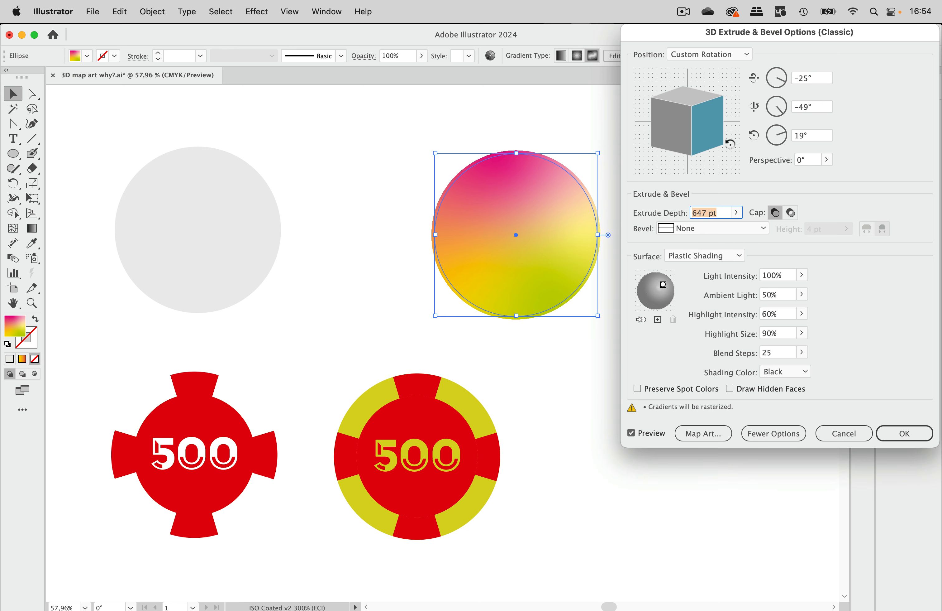
{"action": "left_click", "coordinate": [919, 431]}
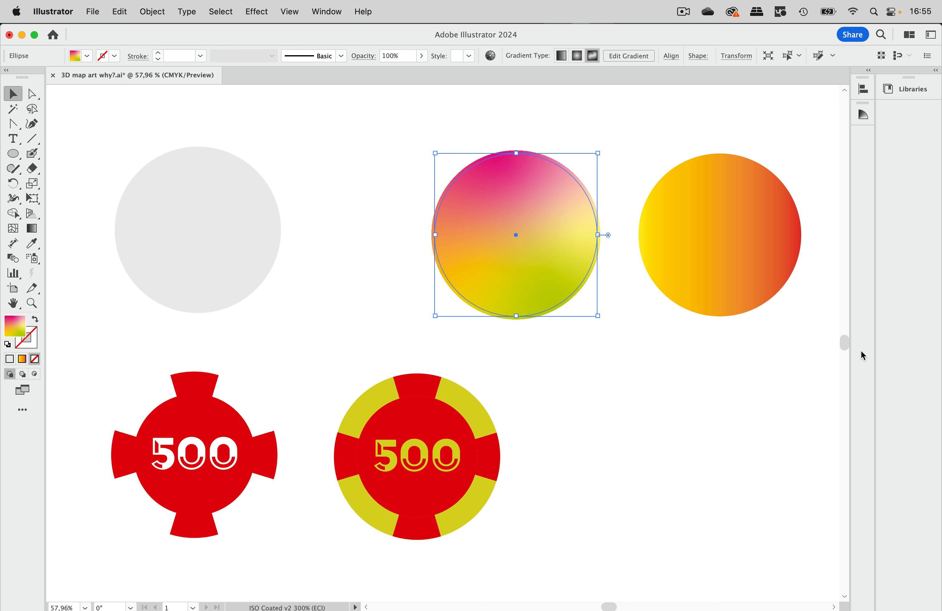
Preview Extrude & Bevel (Classic) on the yellow-to-red linear-gradient circle with a 218 pt depth, and discard it.
{"action": "left_click", "coordinate": [751, 243]}
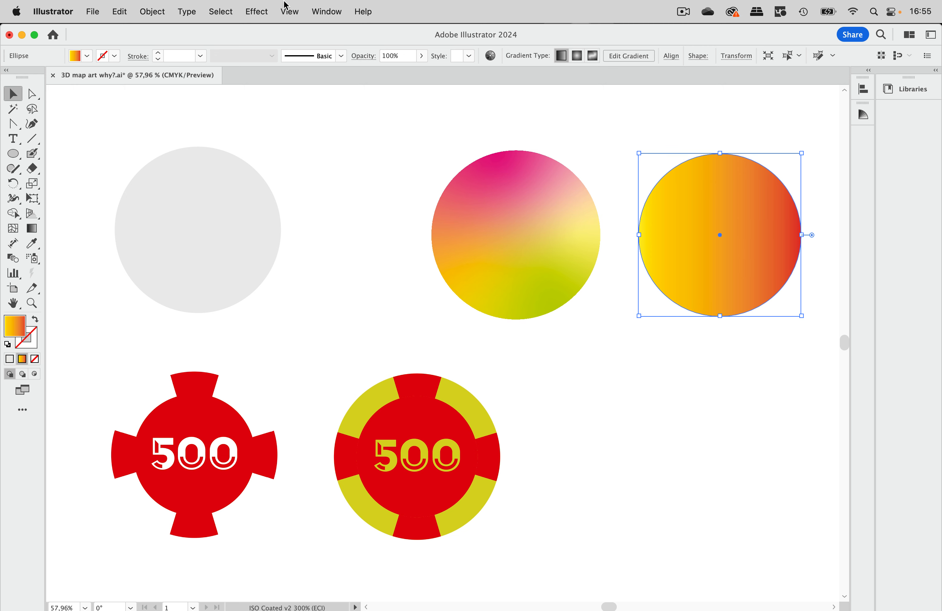
{"action": "left_click", "coordinate": [270, 9]}
{"action": "left_click", "coordinate": [273, 47]}
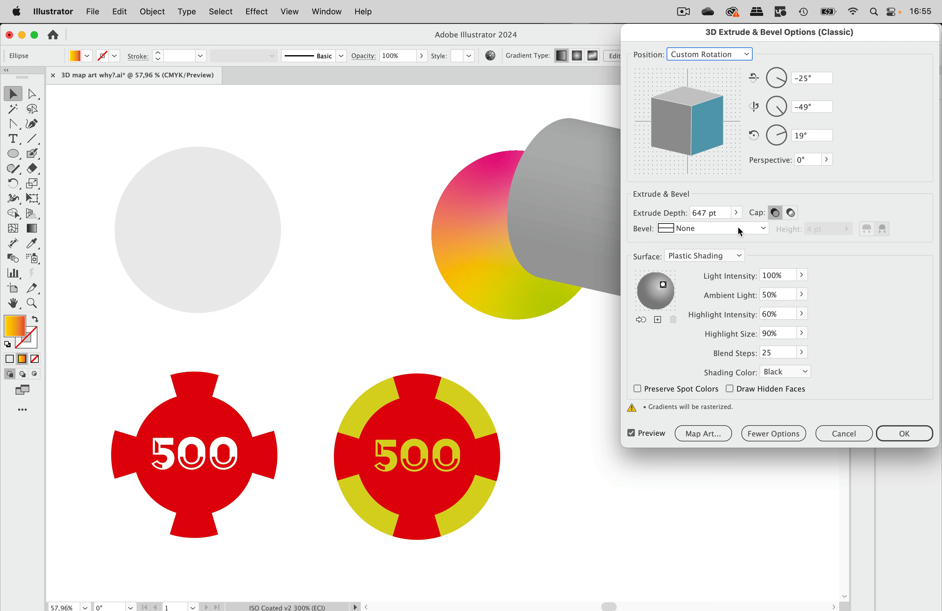
{"action": "left_click", "coordinate": [736, 213]}
{"action": "left_click_drag", "start_coordinate": [700, 227], "coordinate": [694, 227]}
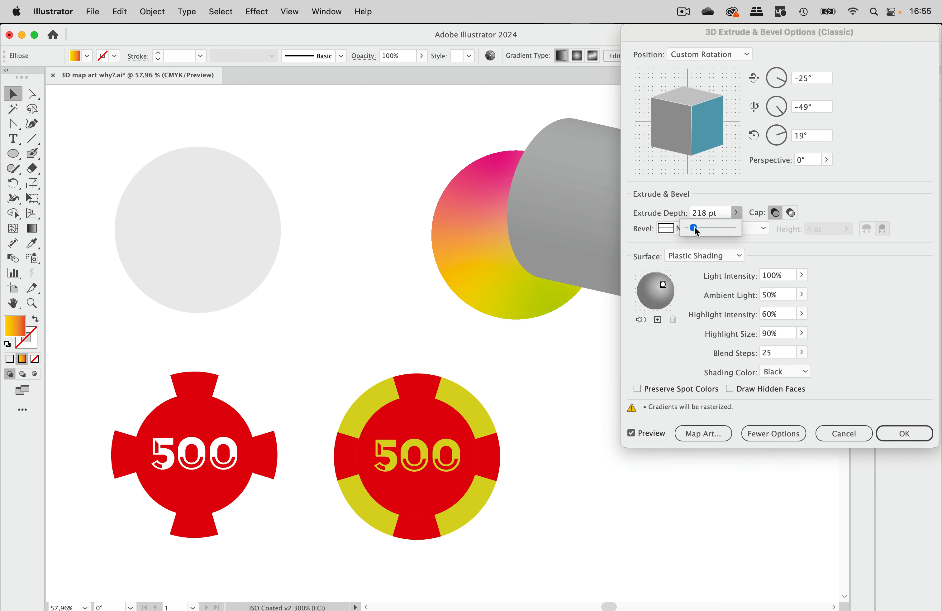
{"action": "left_click", "coordinate": [704, 37]}
{"action": "left_click_drag", "start_coordinate": [704, 37], "coordinate": [356, 155]}
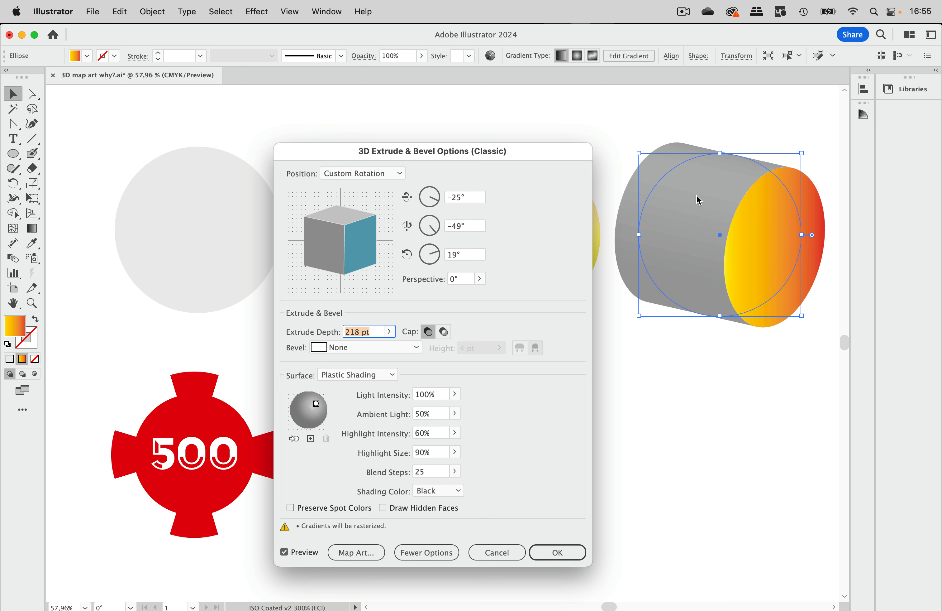
{"action": "left_click", "coordinate": [498, 552]}
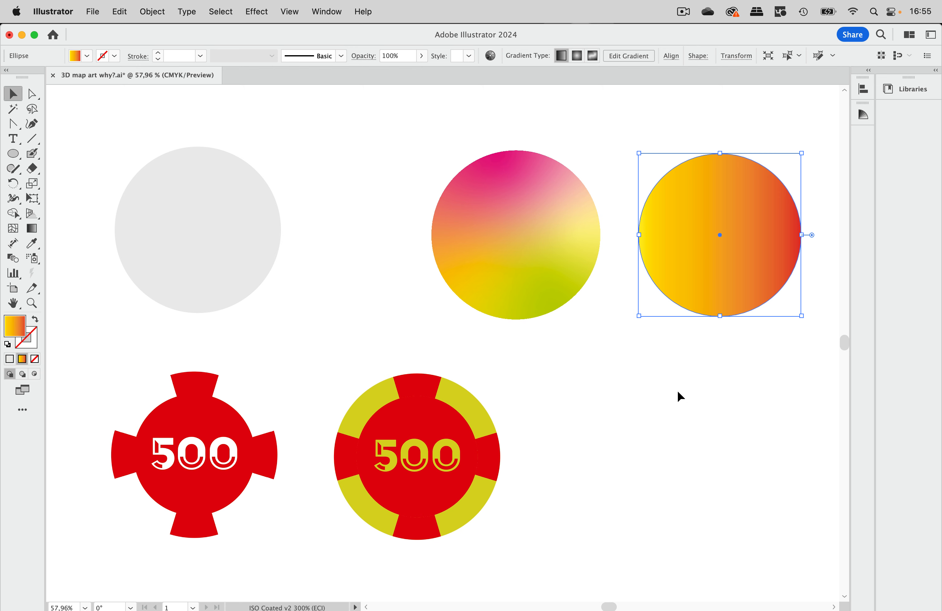
Show the Symbols panel and place it in the empty area beside the yellow-and-red chip.
{"action": "left_click", "coordinate": [331, 12]}
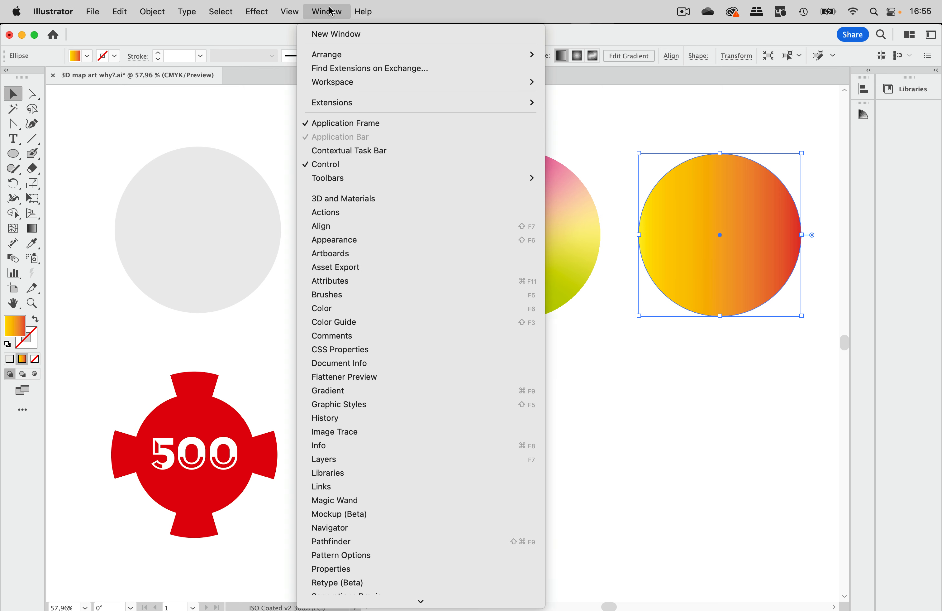
{"action": "scroll", "coordinate": [376, 415], "scroll_direction": "down", "scroll_amount": 10}
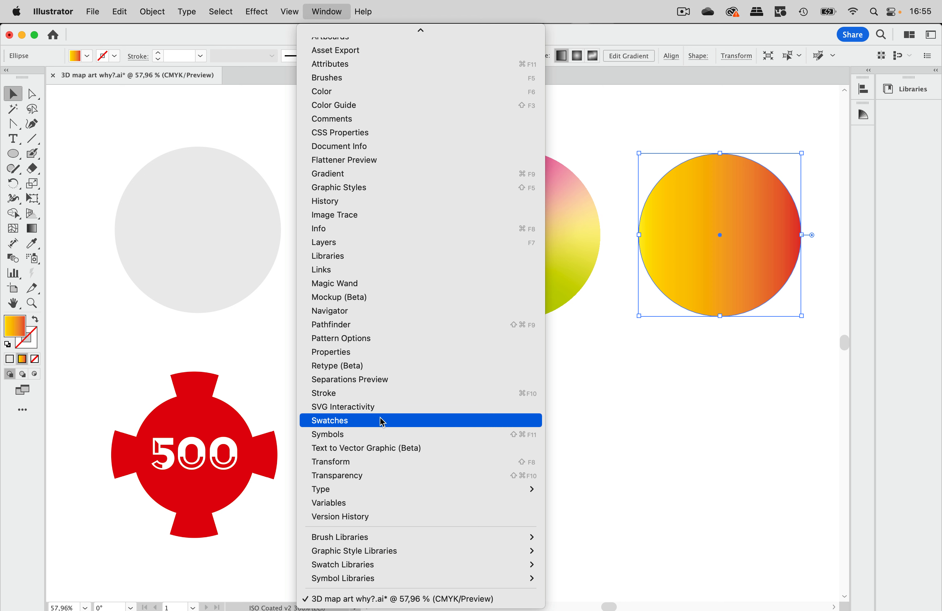
{"action": "left_click", "coordinate": [380, 435]}
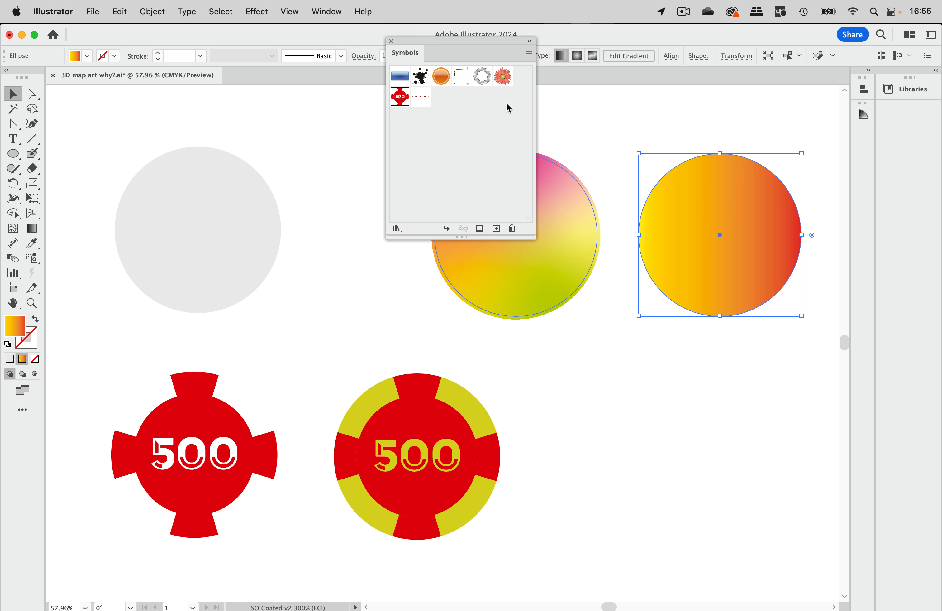
{"action": "left_click_drag", "start_coordinate": [505, 44], "coordinate": [670, 372]}
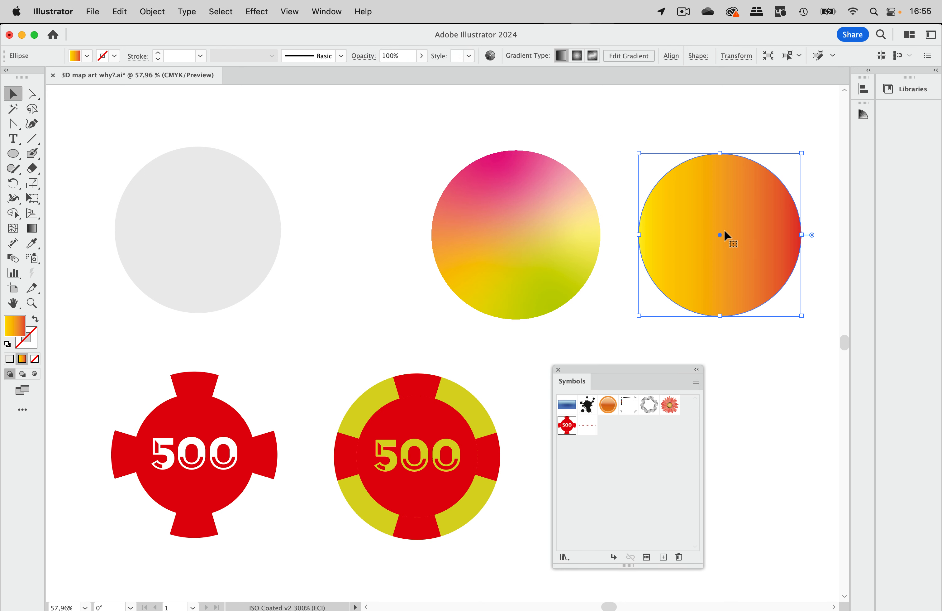
Shift the freeform-gradient circle slightly and remove its 3D Extrude & Bevel (Classic) effect.
{"action": "mouse_move", "coordinate": [567, 228]}
{"action": "left_mouse_down"}
{"action": "mouse_move", "coordinate": [617, 340]}
{"action": "mouse_move", "coordinate": [574, 222]}
{"action": "left_mouse_up"}
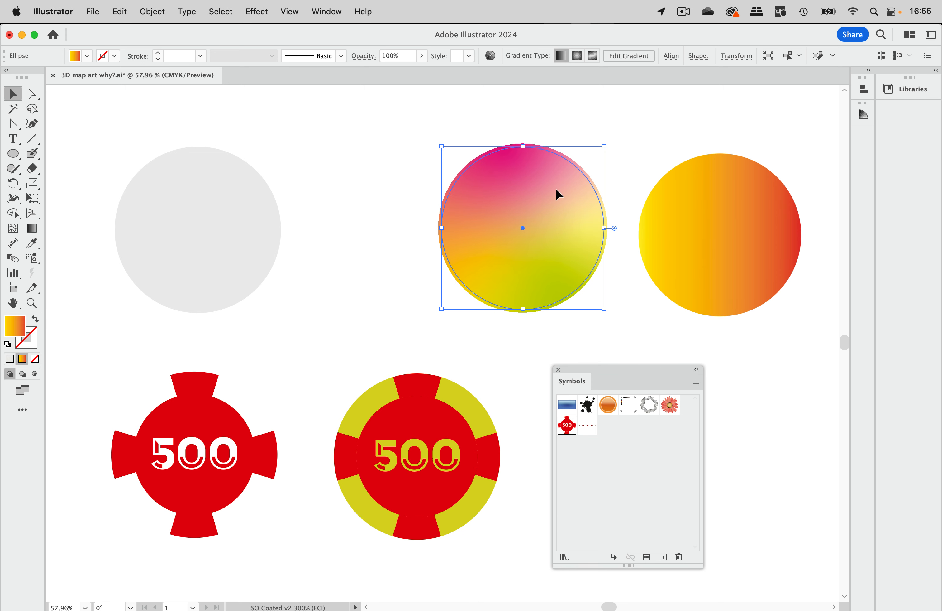
{"action": "left_click", "coordinate": [328, 12]}
{"action": "left_click", "coordinate": [335, 239]}
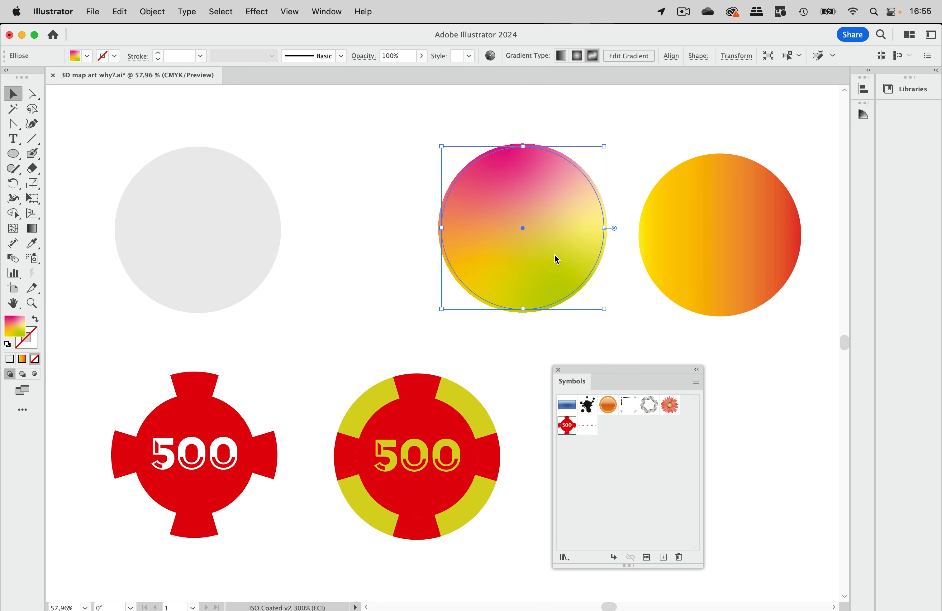
{"action": "left_click", "coordinate": [887, 315]}
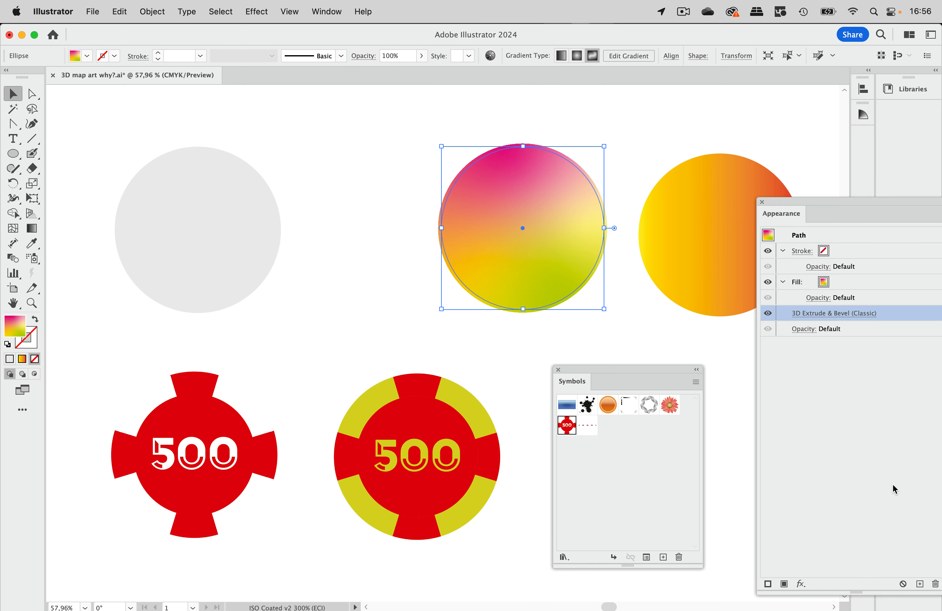
{"action": "left_click", "coordinate": [934, 583]}
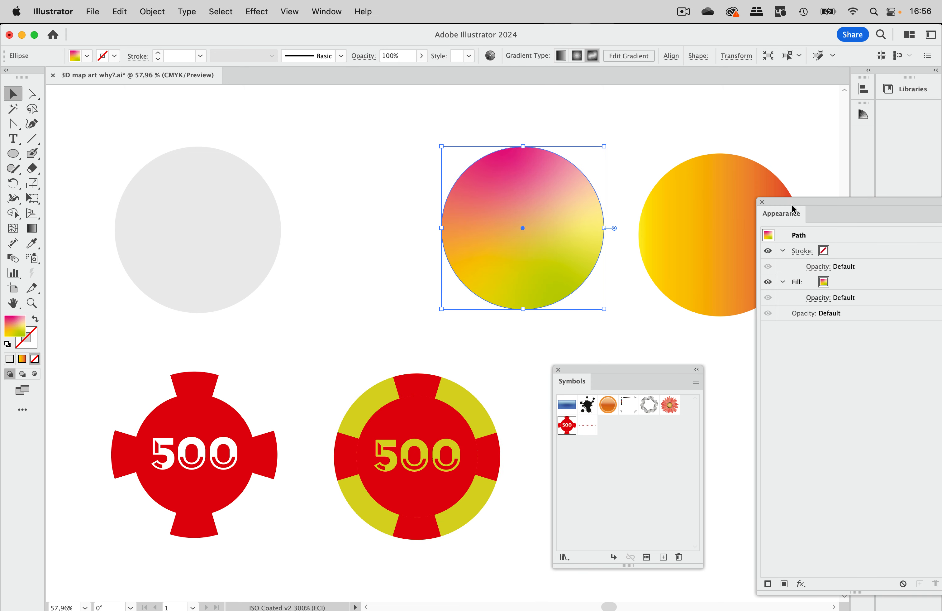
{"action": "left_click", "coordinate": [762, 201]}
Turn the freeform-gradient circle into a static symbol named New Symbol 1, and move the Symbols panel clear of the artwork.
{"action": "left_click_drag", "start_coordinate": [564, 233], "coordinate": [624, 436]}
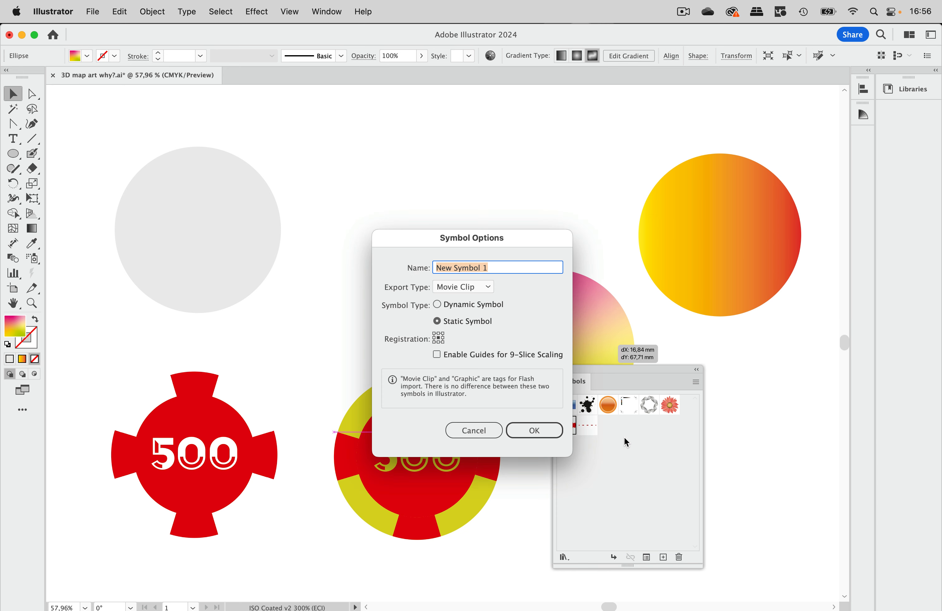
{"action": "left_click", "coordinate": [550, 428]}
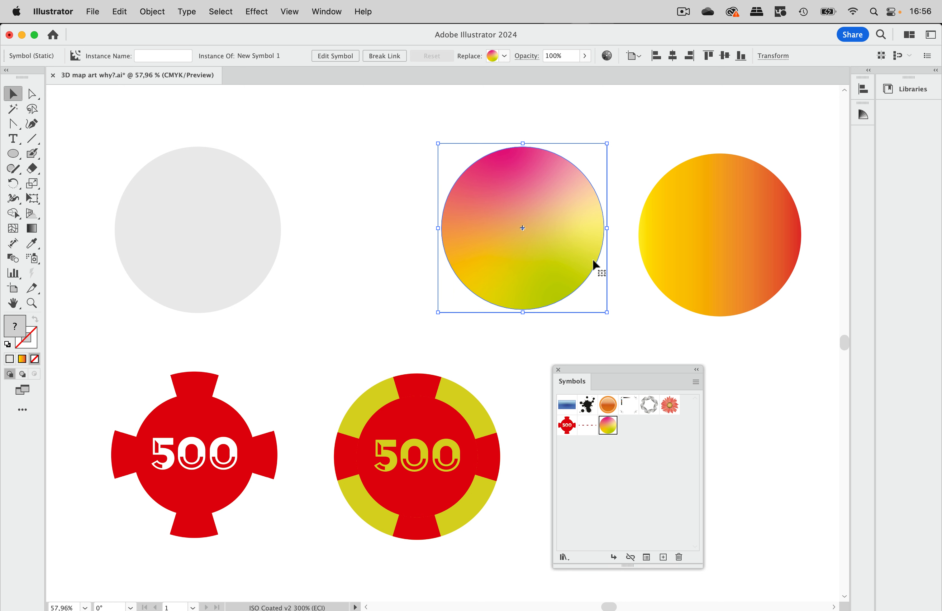
{"action": "scroll", "coordinate": [407, 221], "scroll_direction": "left", "scroll_amount": 2}
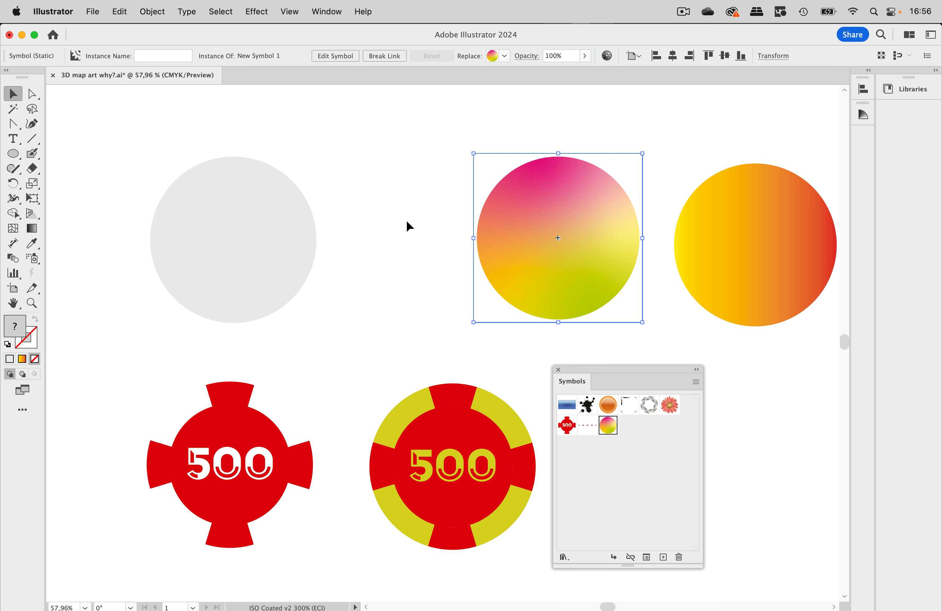
{"action": "scroll", "coordinate": [416, 212], "scroll_direction": "left", "scroll_amount": 2}
{"action": "scroll", "coordinate": [416, 212], "scroll_direction": "down", "scroll_amount": 2}
{"action": "left_click_drag", "start_coordinate": [595, 372], "coordinate": [675, 371]}
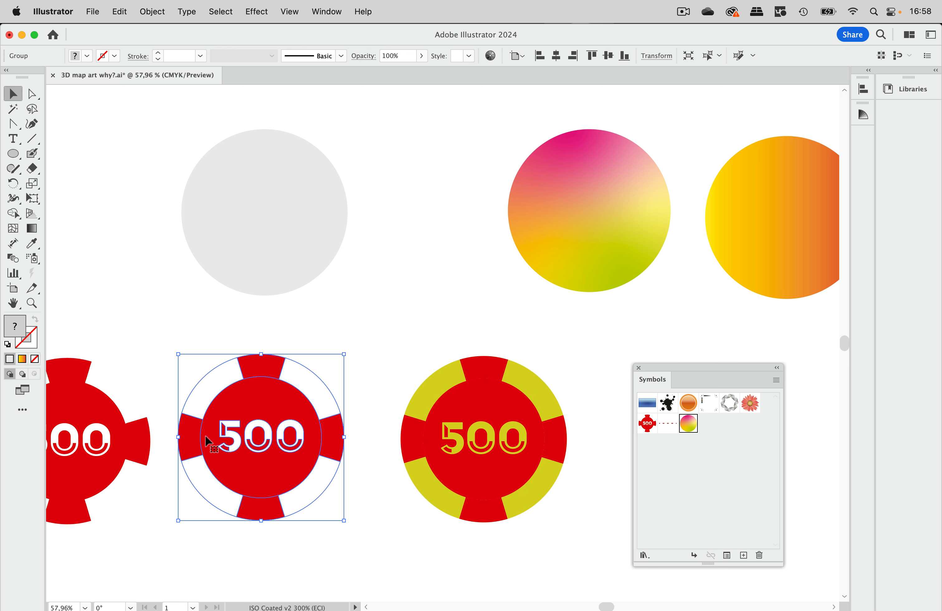
Apply Extrude & Bevel (Classic) to the red-and-white chip: 24 pt depth, rotation -20°, -37°, 12°, and 2 blend steps.
{"action": "left_click", "coordinate": [260, 12]}
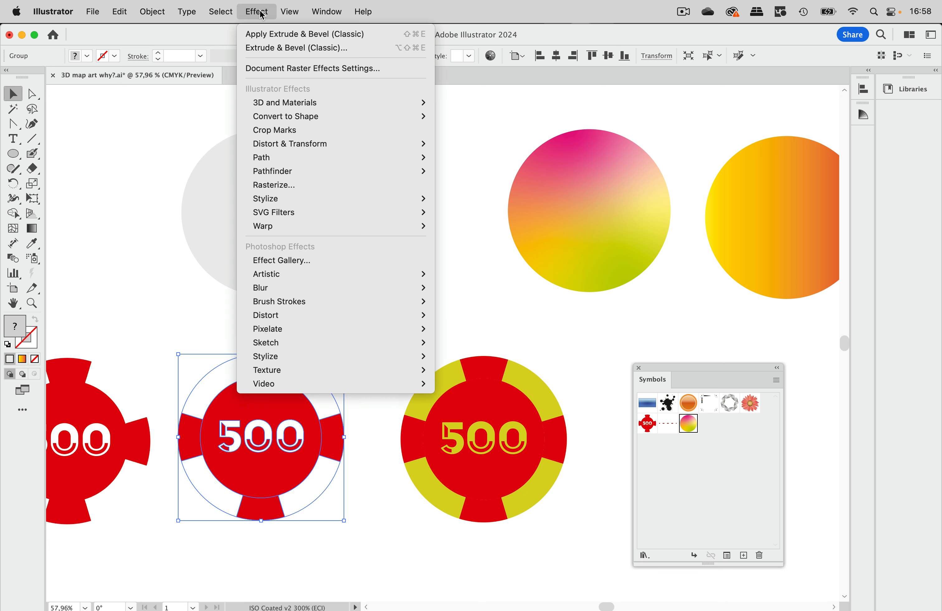
{"action": "left_click", "coordinate": [270, 48]}
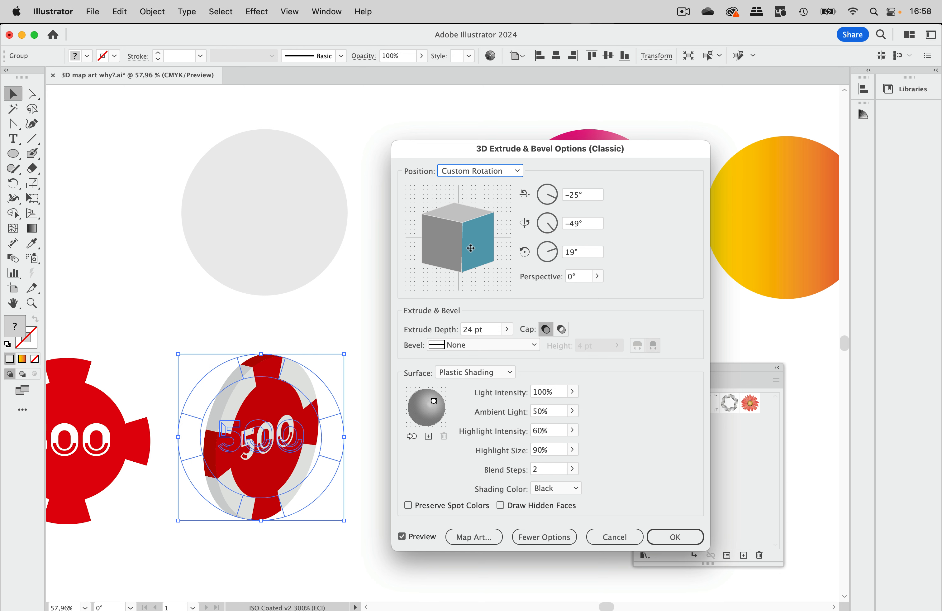
{"action": "left_click_drag", "start_coordinate": [470, 247], "coordinate": [454, 250]}
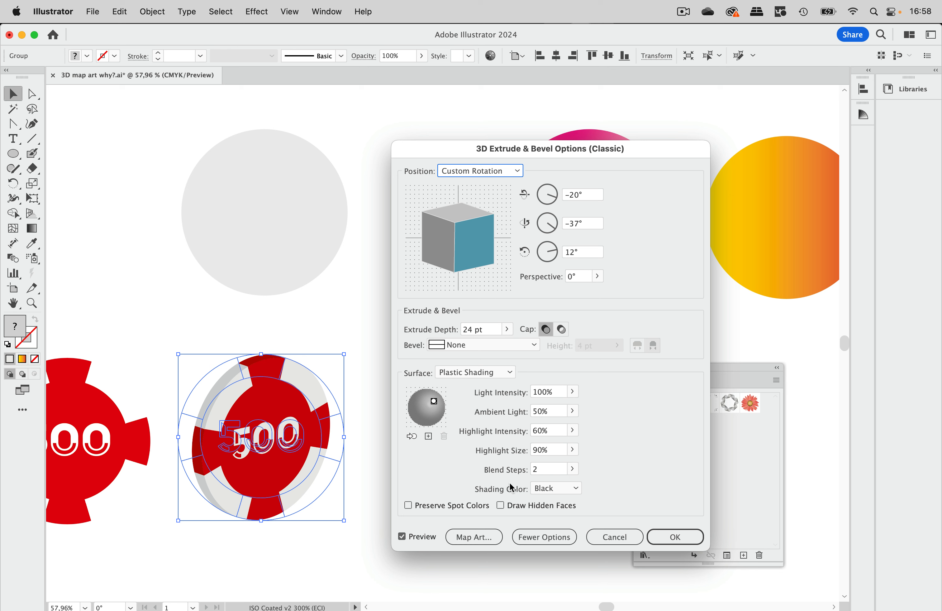
{"action": "left_click", "coordinate": [535, 470]}
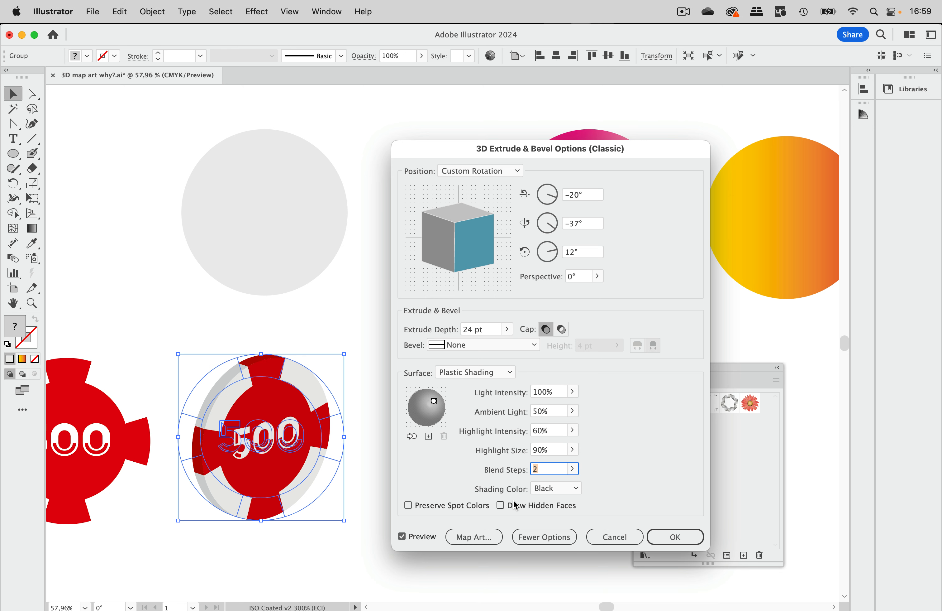
{"action": "left_click", "coordinate": [674, 536]}
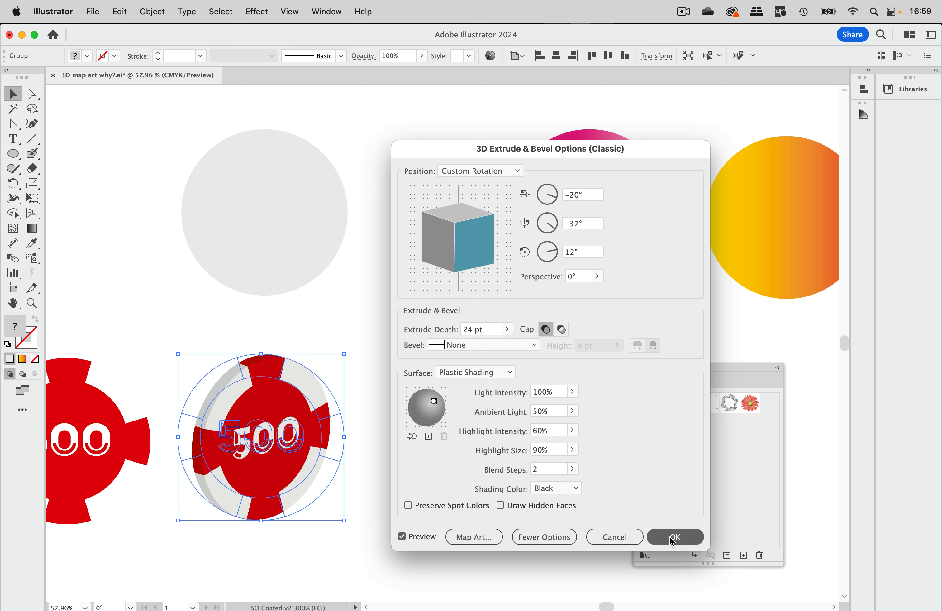
{"action": "left_click", "coordinate": [393, 323]}
Move the flat red-and-white 500 chip into the empty area below the extruded chip and the yellow-and-red chip.
{"action": "scroll", "coordinate": [398, 329], "scroll_direction": "left", "scroll_amount": 3}
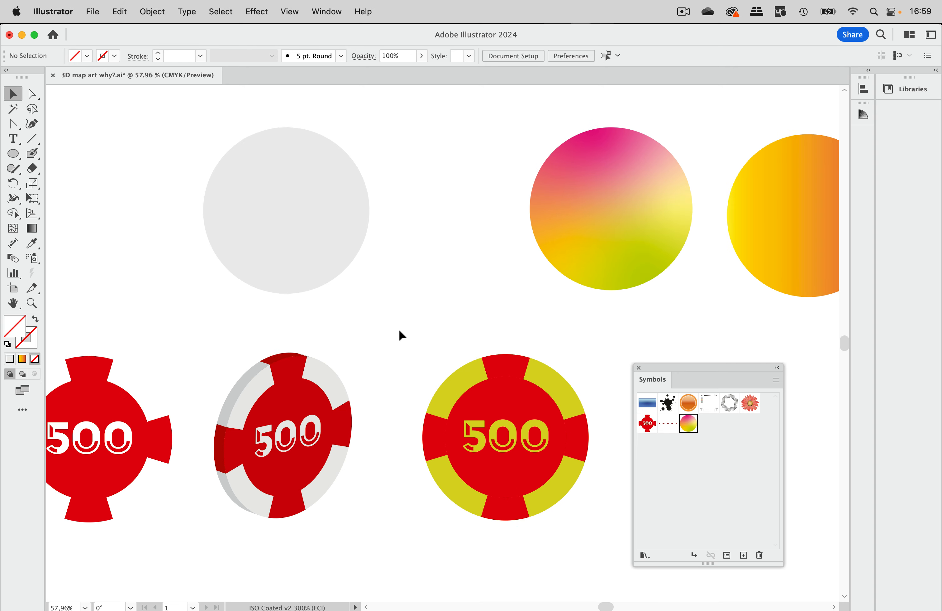
{"action": "left_click_drag", "start_coordinate": [646, 363], "coordinate": [719, 360]}
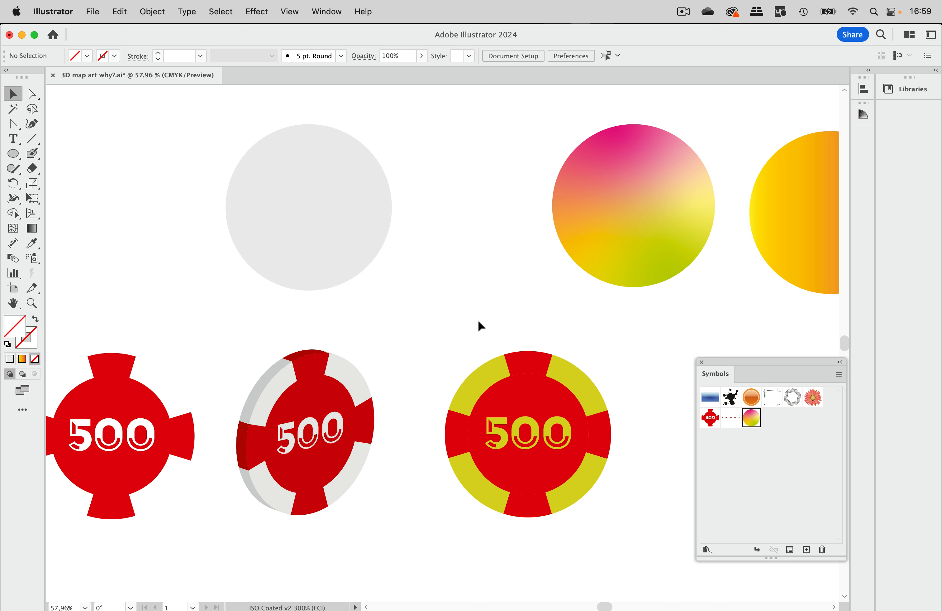
{"action": "scroll", "coordinate": [478, 324], "scroll_direction": "down", "scroll_amount": 5}
{"action": "scroll", "coordinate": [478, 323], "scroll_direction": "left", "scroll_amount": 3}
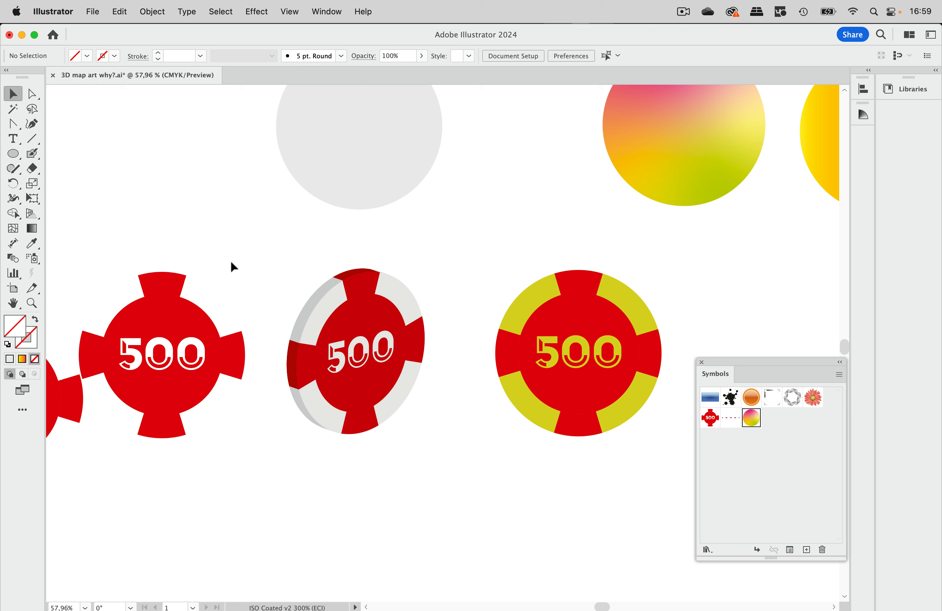
{"action": "left_click_drag", "start_coordinate": [192, 308], "coordinate": [511, 481]}
{"action": "scroll", "coordinate": [480, 543], "scroll_direction": "down", "scroll_amount": 4}
{"action": "scroll", "coordinate": [479, 543], "scroll_direction": "right", "scroll_amount": 6}
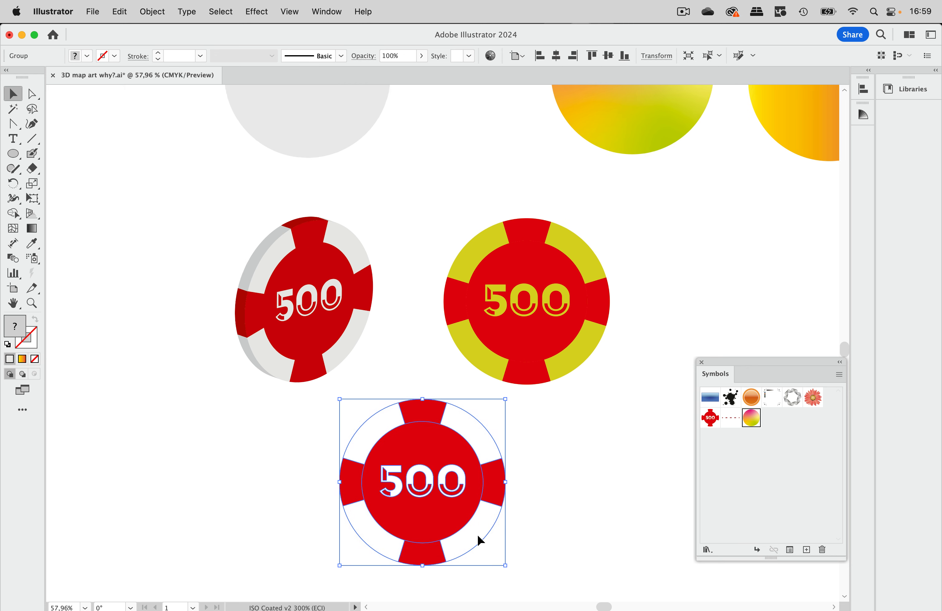
{"action": "left_click", "coordinate": [558, 459]}
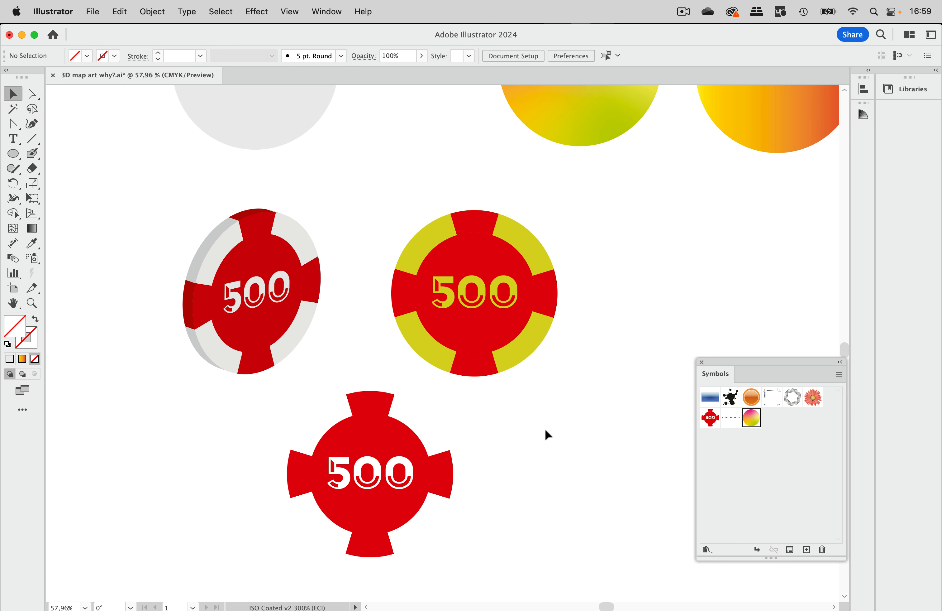
Fill the flat chip's white background shape with blue and pull it out beside the red parts.
{"action": "left_click", "coordinate": [28, 99]}
{"action": "left_click", "coordinate": [423, 429]}
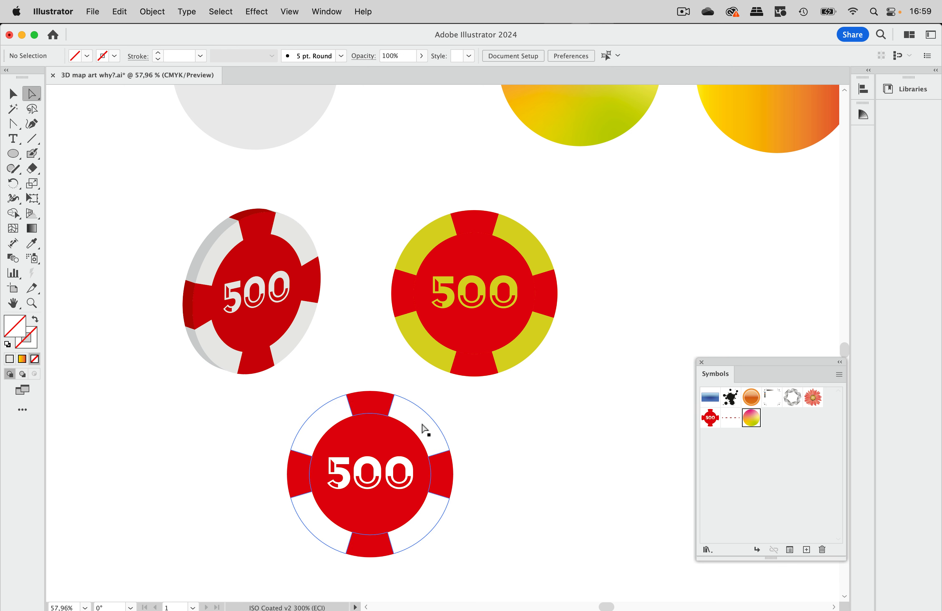
{"action": "left_click", "coordinate": [87, 56]}
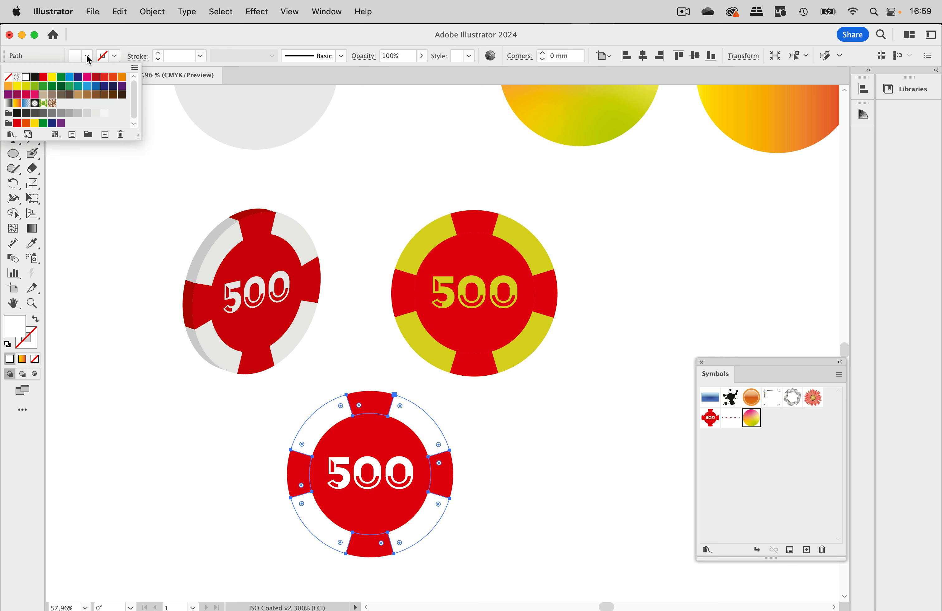
{"action": "left_click", "coordinate": [69, 77]}
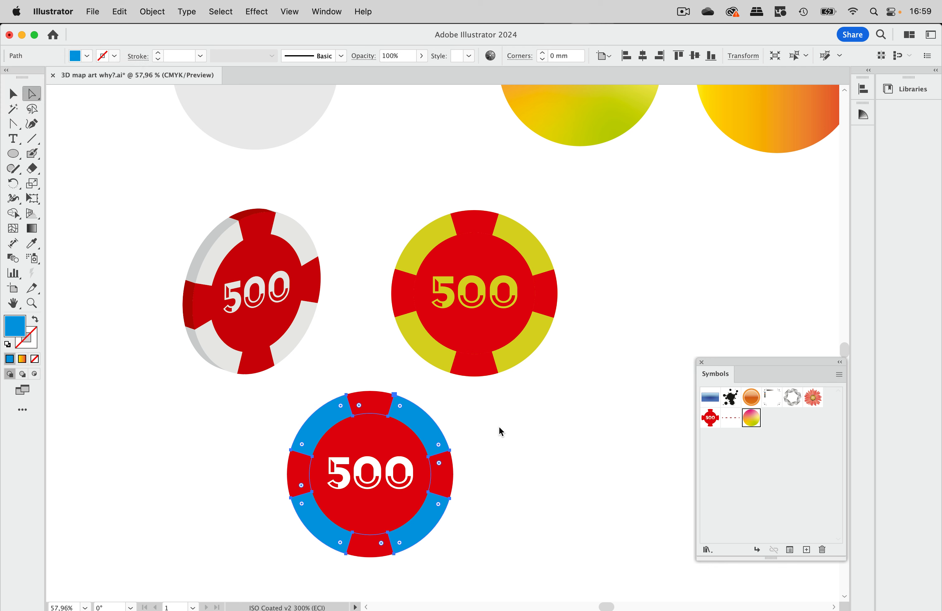
{"action": "left_click", "coordinate": [456, 422]}
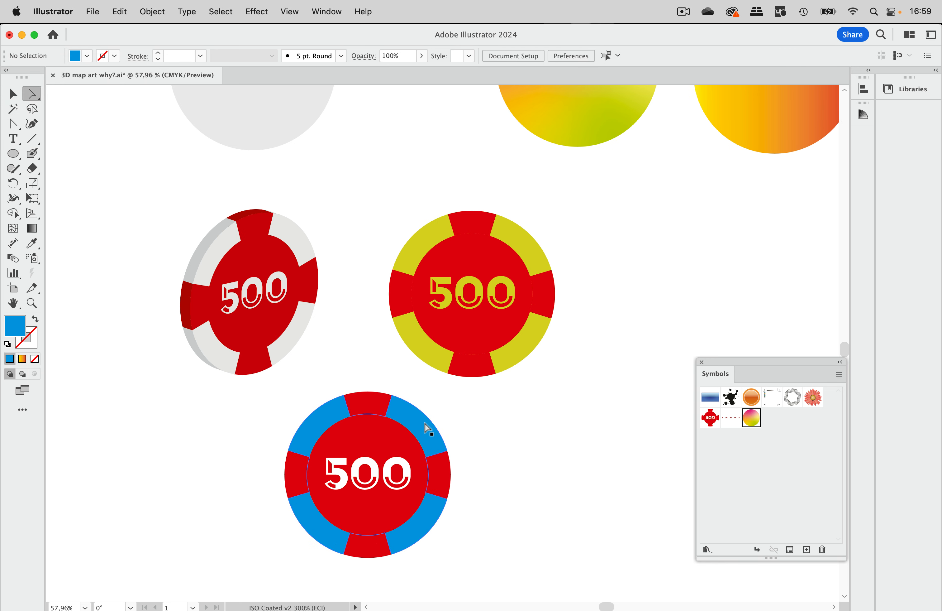
{"action": "left_click_drag", "start_coordinate": [430, 427], "coordinate": [573, 446]}
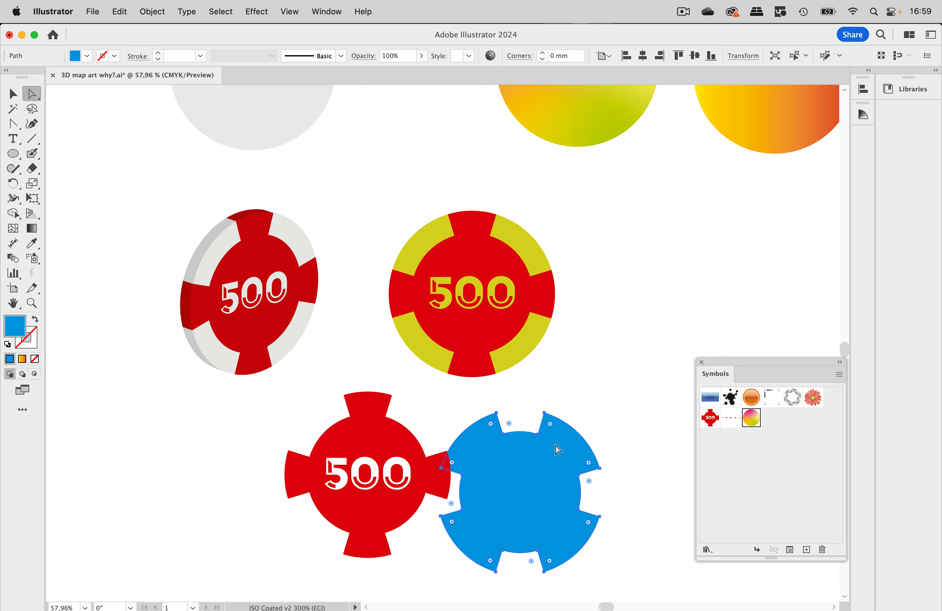
Undo the last move of the blue background shape and clear the selection.
{"action": "key", "text": "super+z"}
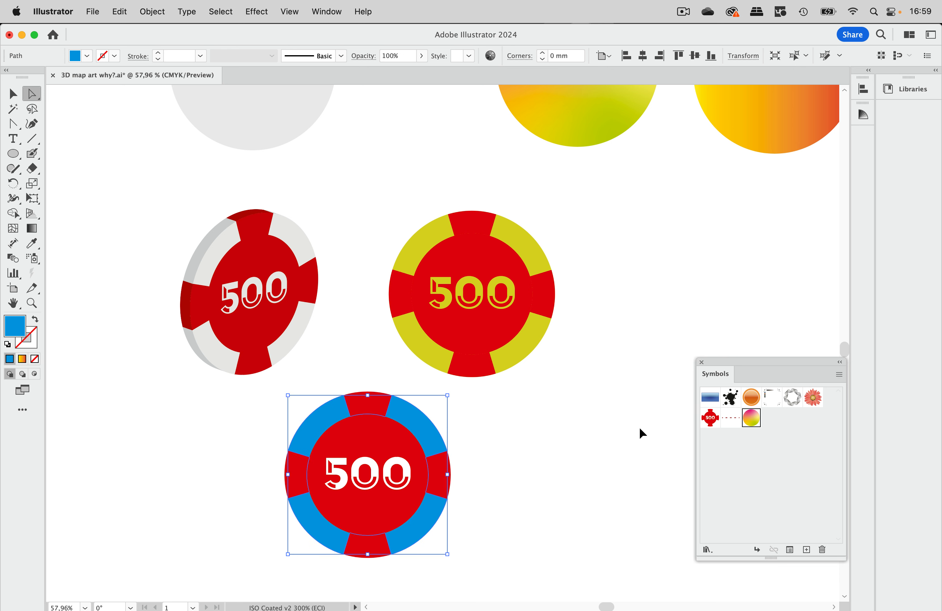
{"action": "left_click", "coordinate": [609, 371]}
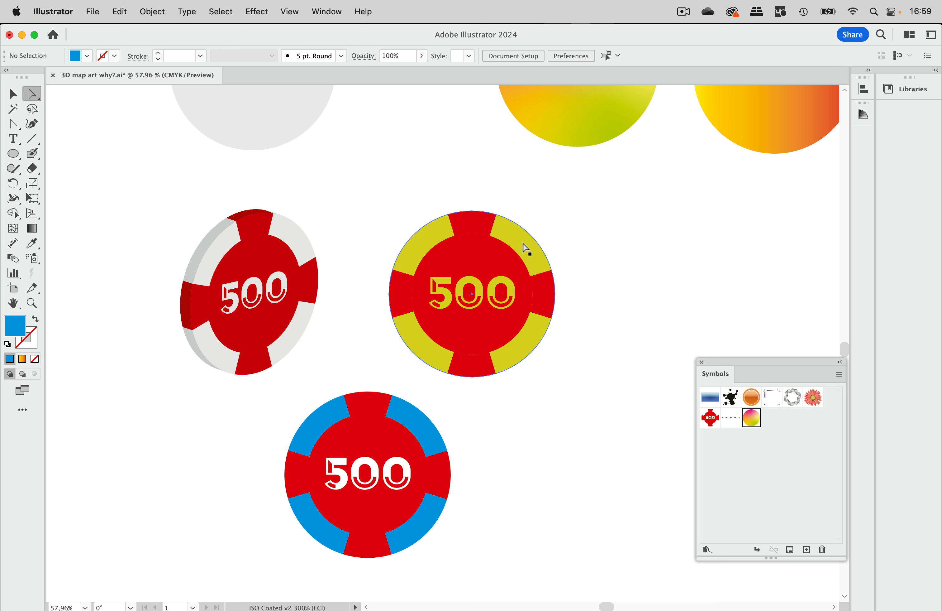
Pull the yellow background circle out beside the red parts of the yellow-and-red chip, and undo that move.
{"action": "left_click_drag", "start_coordinate": [522, 242], "coordinate": [636, 234]}
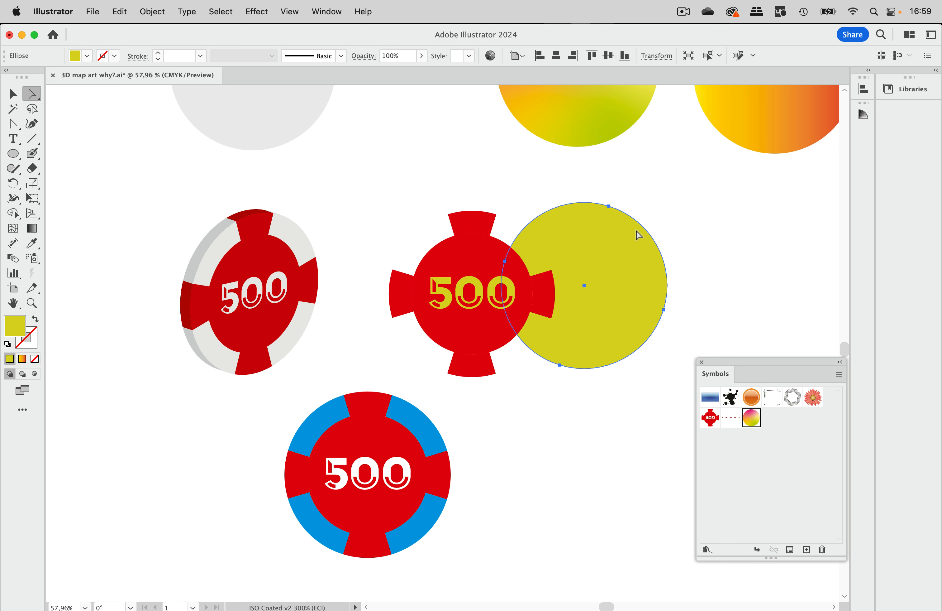
{"action": "key", "text": "super+z"}
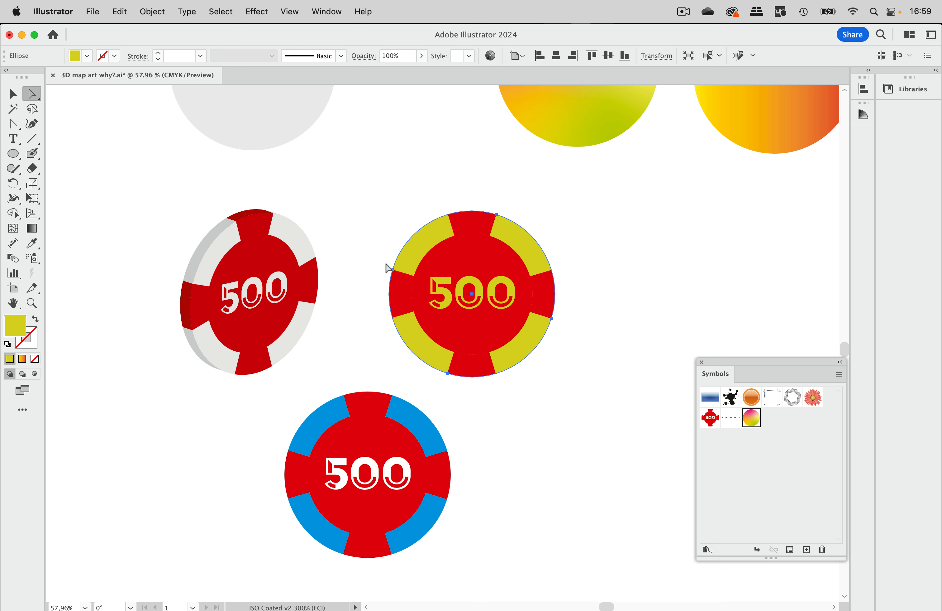
{"action": "left_click", "coordinate": [382, 209]}
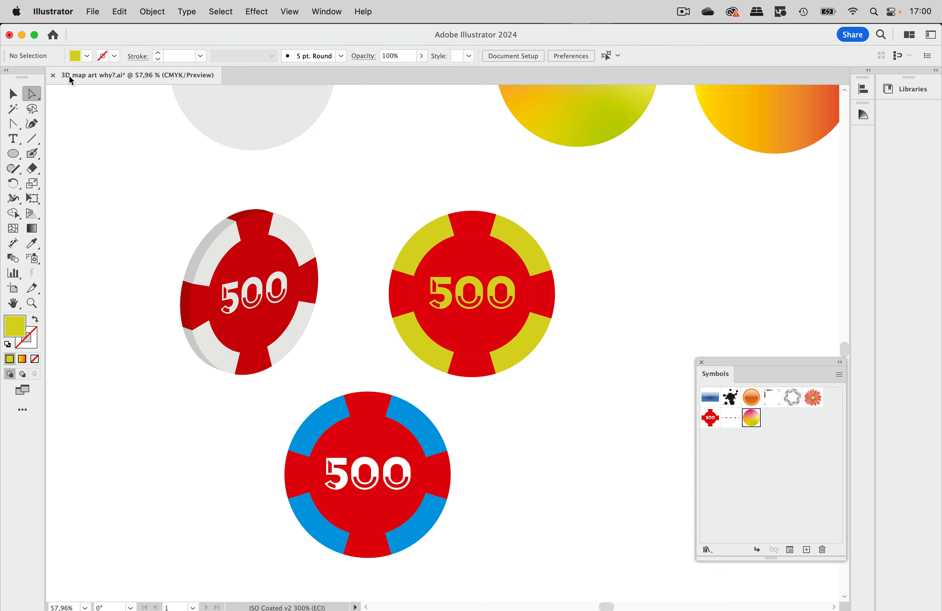
Apply Extrude & Bevel (Classic) to the whole yellow-and-red chip: 24 pt depth, rotation -20°, -37°, 12°, and 2 blend steps.
{"action": "left_click", "coordinate": [14, 94]}
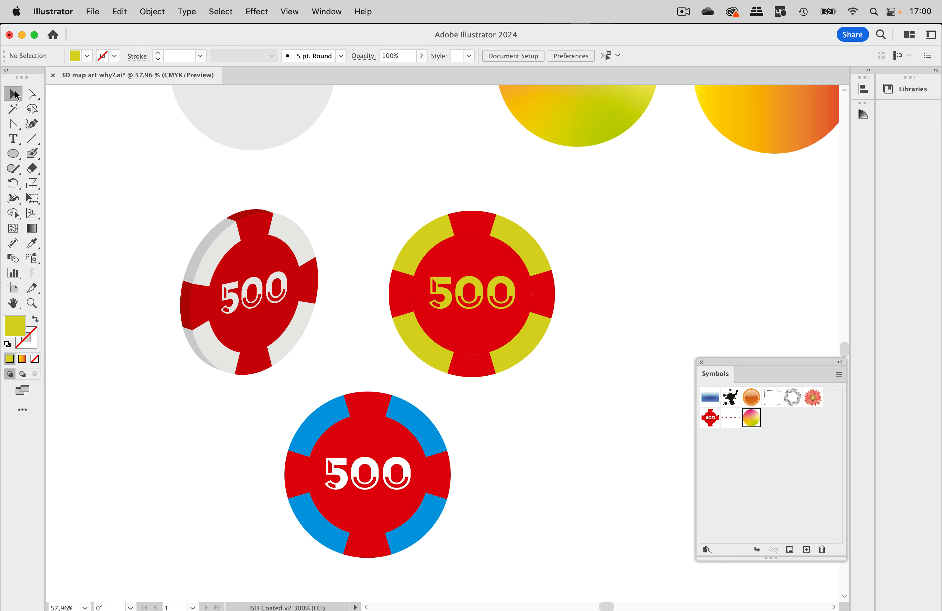
{"action": "left_click", "coordinate": [455, 290]}
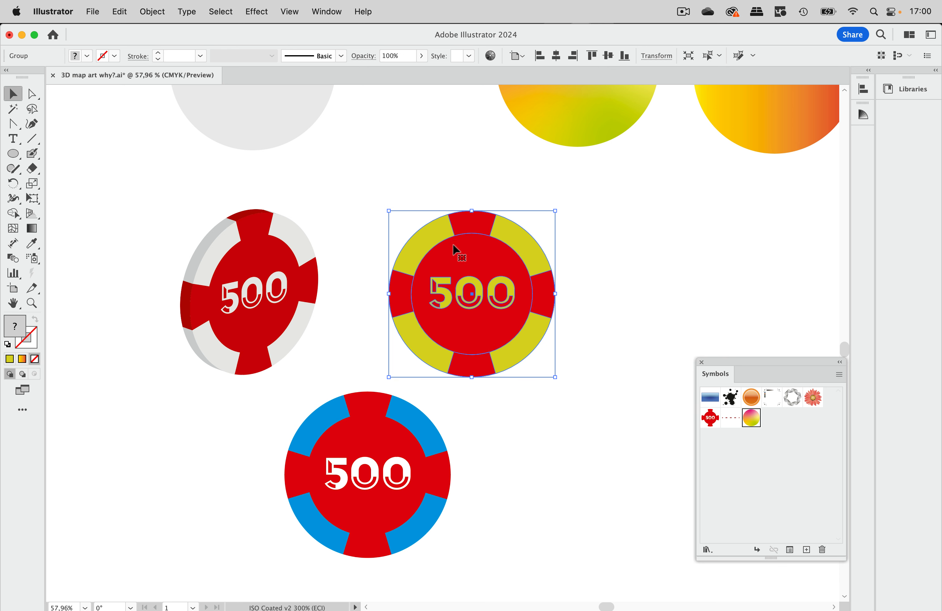
{"action": "left_click", "coordinate": [488, 193]}
{"action": "left_click_drag", "start_coordinate": [407, 205], "coordinate": [560, 363]}
{"action": "left_click", "coordinate": [256, 12]}
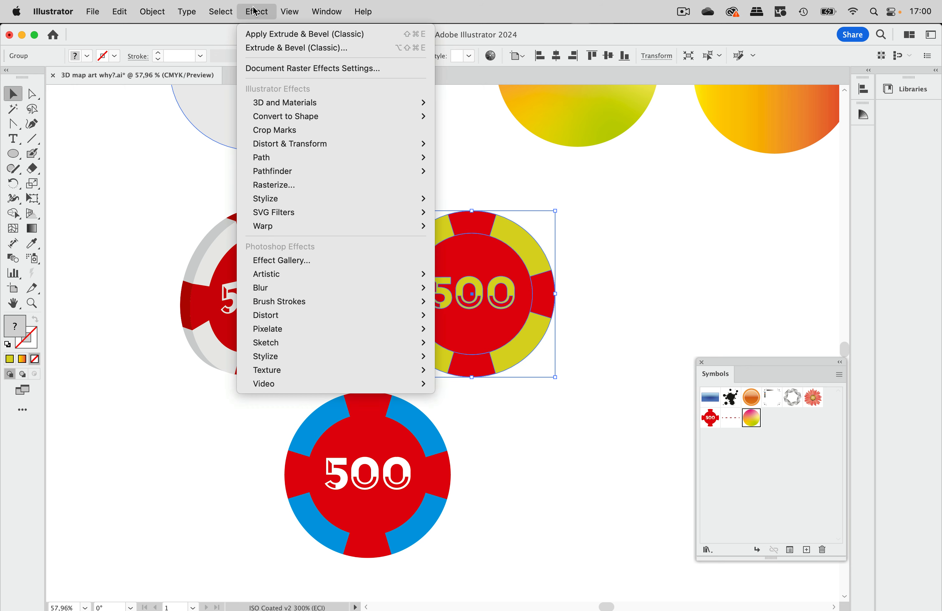
{"action": "left_click", "coordinate": [270, 48]}
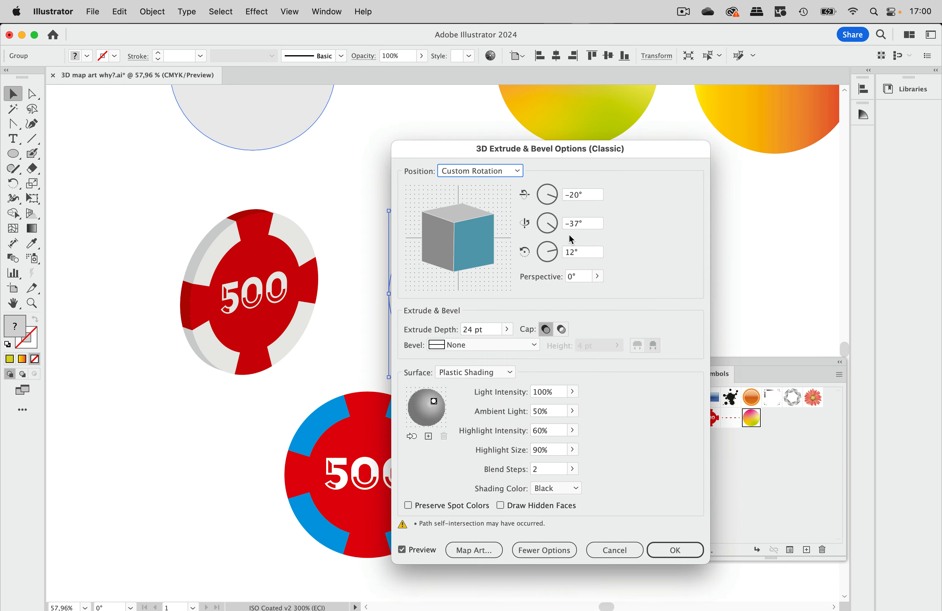
{"action": "left_click_drag", "start_coordinate": [506, 154], "coordinate": [674, 107]}
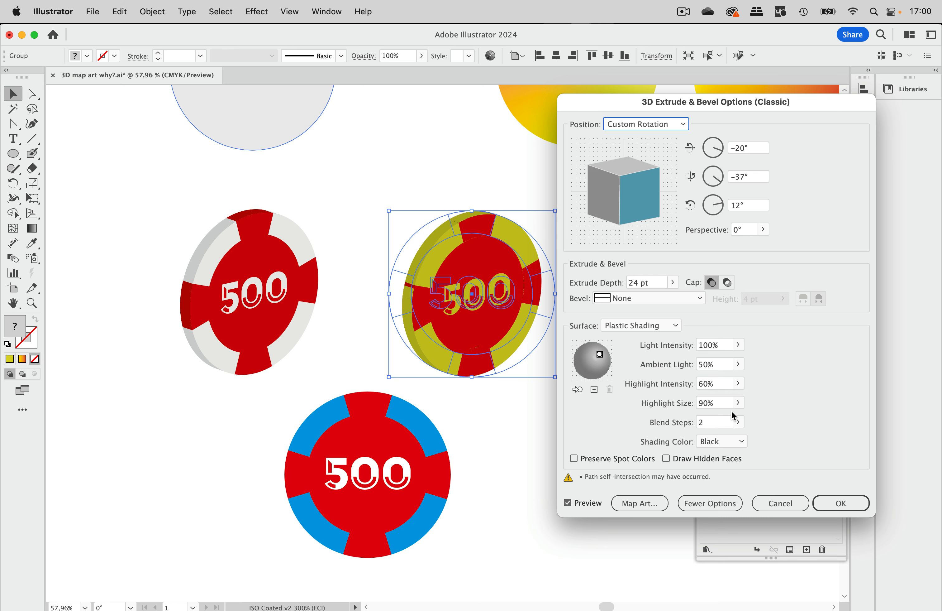
{"action": "left_click", "coordinate": [839, 503]}
Extrude the plain grey circle with Extrude & Bevel (Classic): 24 pt depth, rotation -20°, -37°, 12°, and 2 blend steps.
{"action": "scroll", "coordinate": [399, 161], "scroll_direction": "up", "scroll_amount": 5}
{"action": "scroll", "coordinate": [400, 160], "scroll_direction": "left", "scroll_amount": 4}
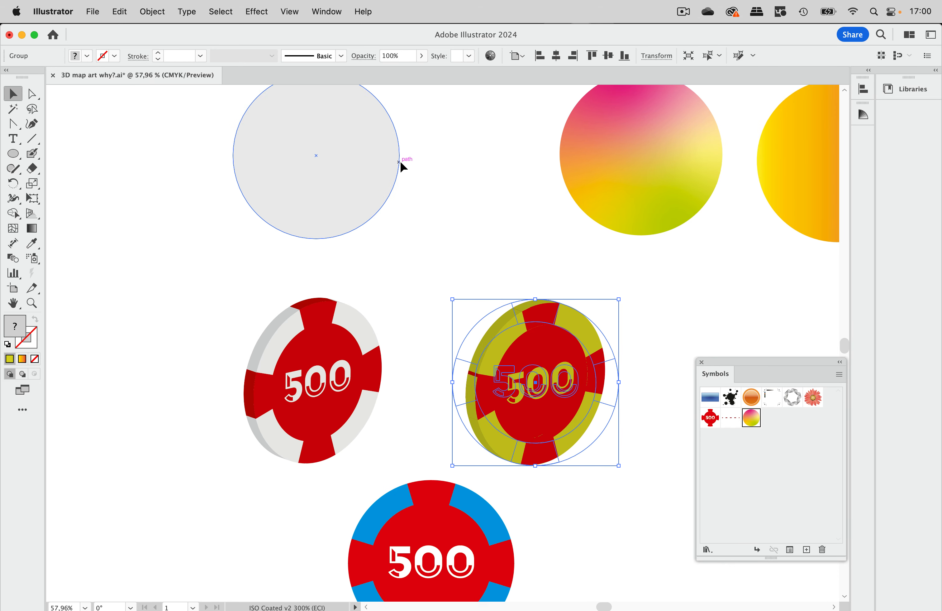
{"action": "scroll", "coordinate": [399, 160], "scroll_direction": "up", "scroll_amount": 5}
{"action": "scroll", "coordinate": [399, 160], "scroll_direction": "right", "scroll_amount": 3}
{"action": "left_click", "coordinate": [312, 196]}
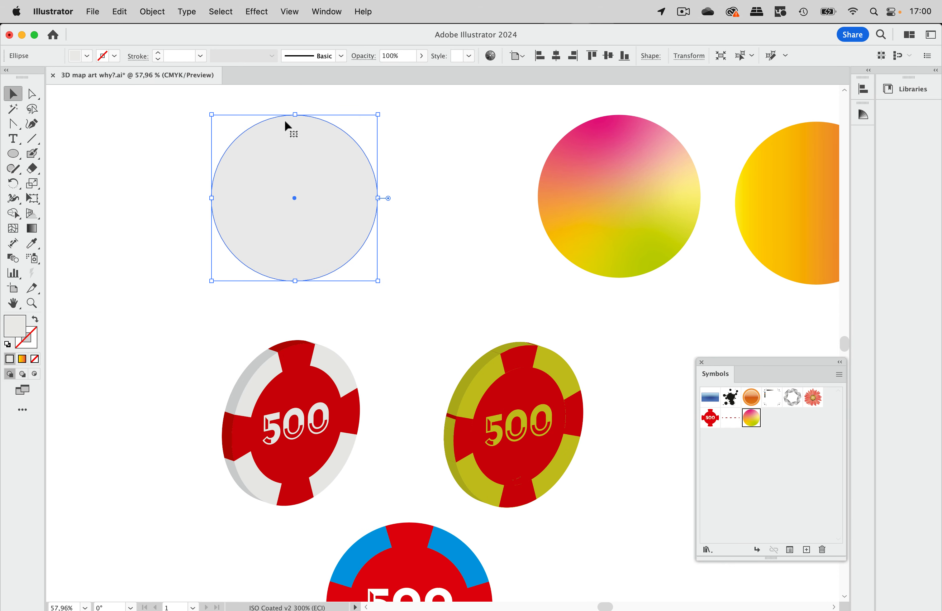
{"action": "left_click", "coordinate": [260, 12]}
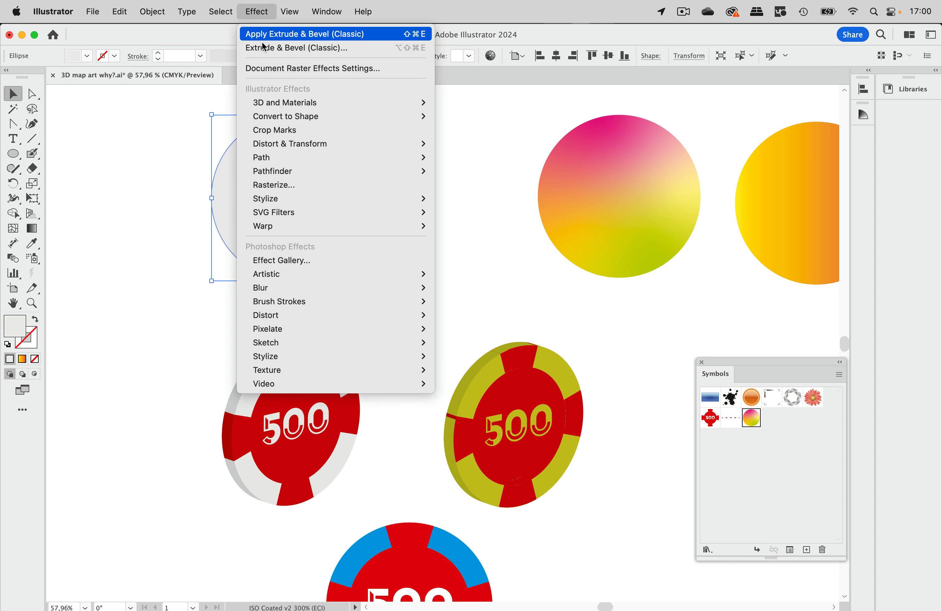
{"action": "left_click", "coordinate": [298, 48]}
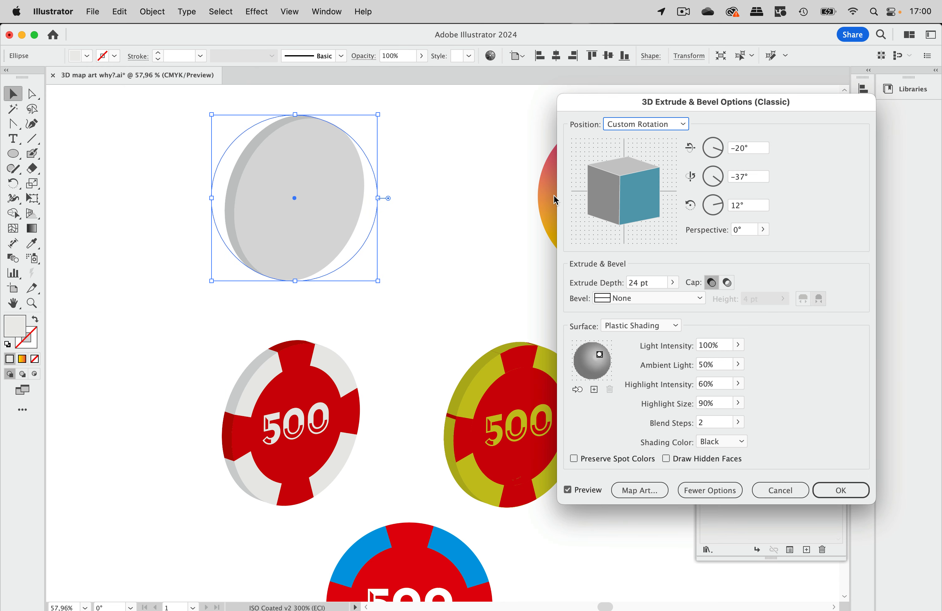
Map the red-and-white chip symbol New Symbol onto surface 1 of 3 of the extruded grey circle.
{"action": "left_click", "coordinate": [650, 495]}
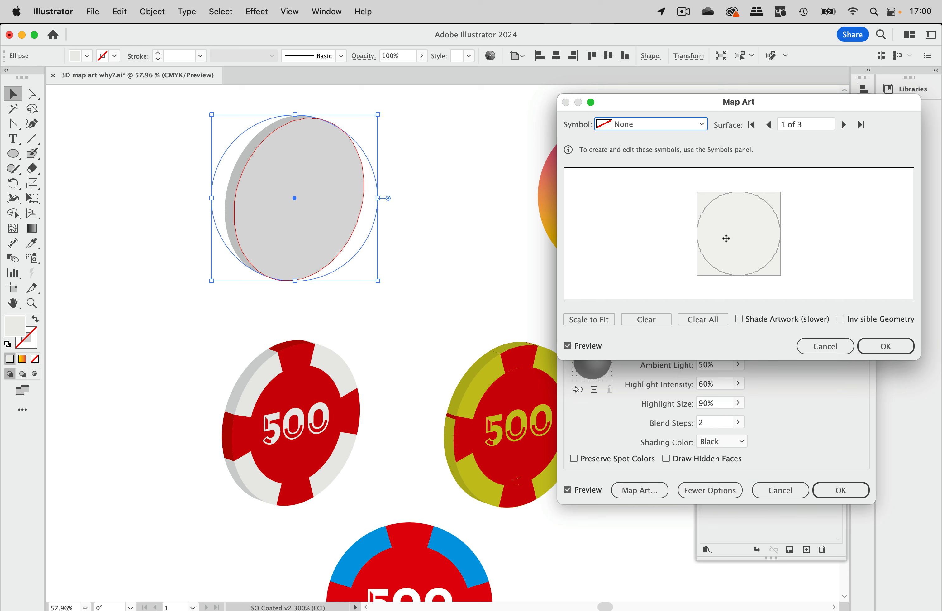
{"action": "left_click", "coordinate": [688, 125]}
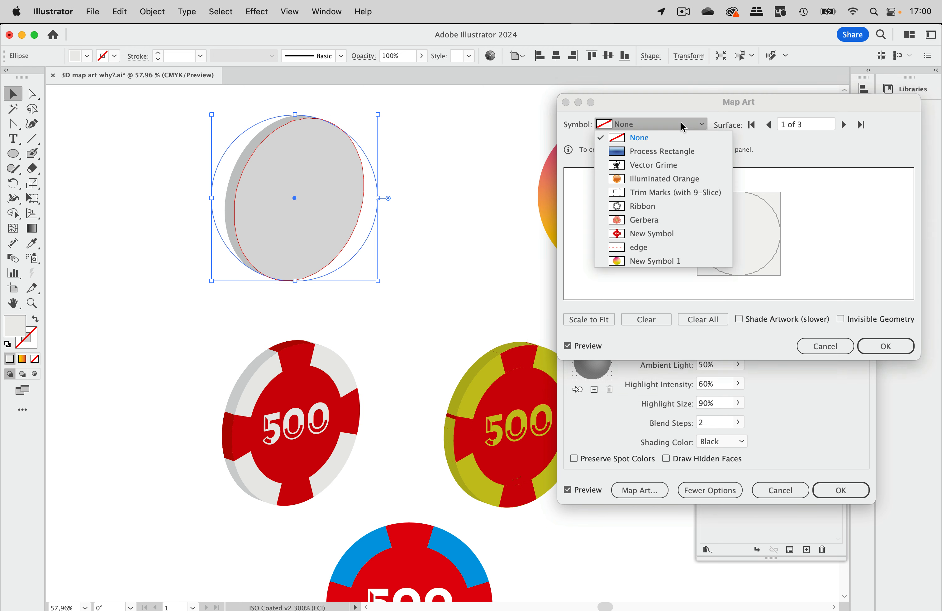
{"action": "left_click", "coordinate": [647, 237]}
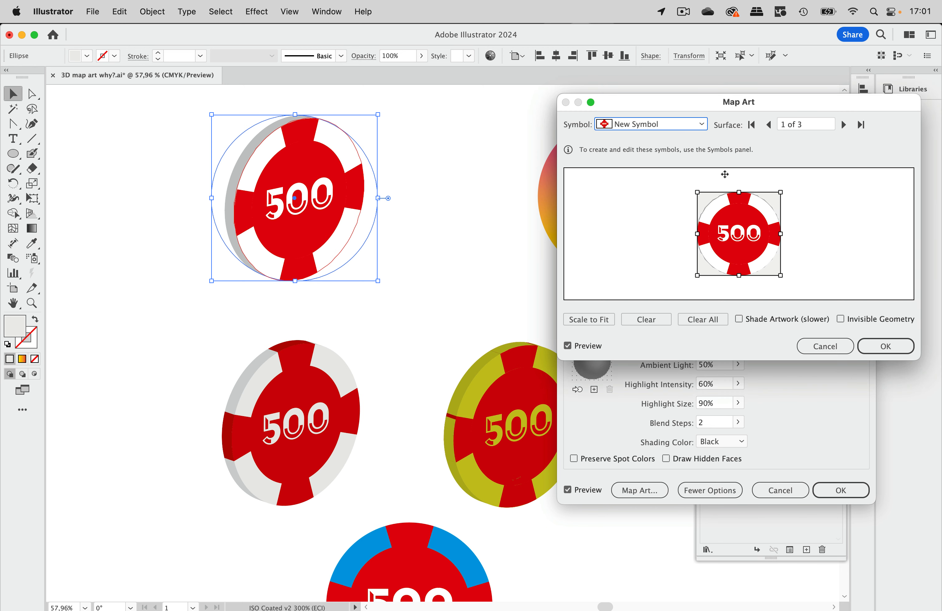
Map the edge symbol onto surface 3 of 3, the disc's side, and scale it to fit.
{"action": "left_click", "coordinate": [843, 125]}
{"action": "left_click", "coordinate": [843, 125]}
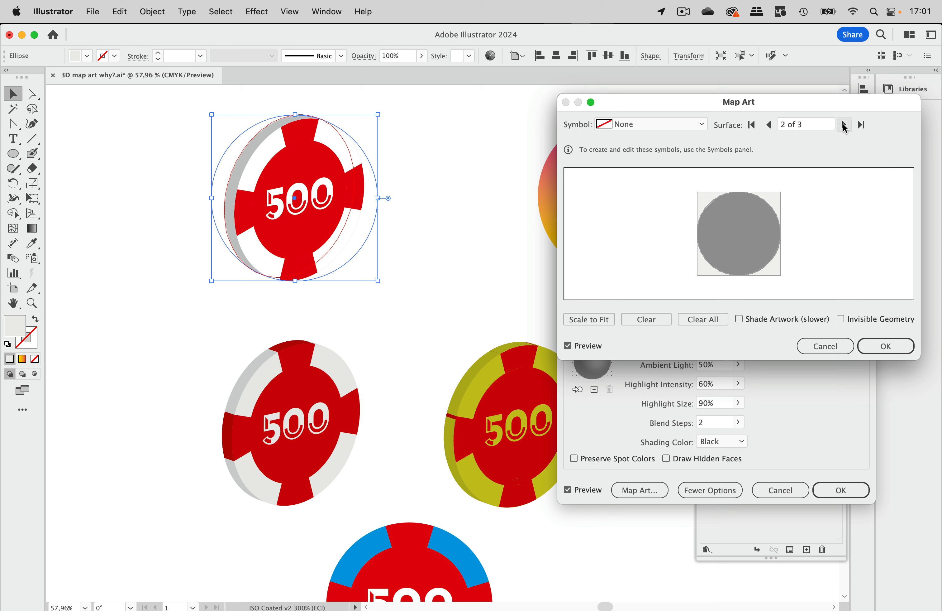
{"action": "left_click", "coordinate": [641, 126]}
{"action": "left_click", "coordinate": [638, 249]}
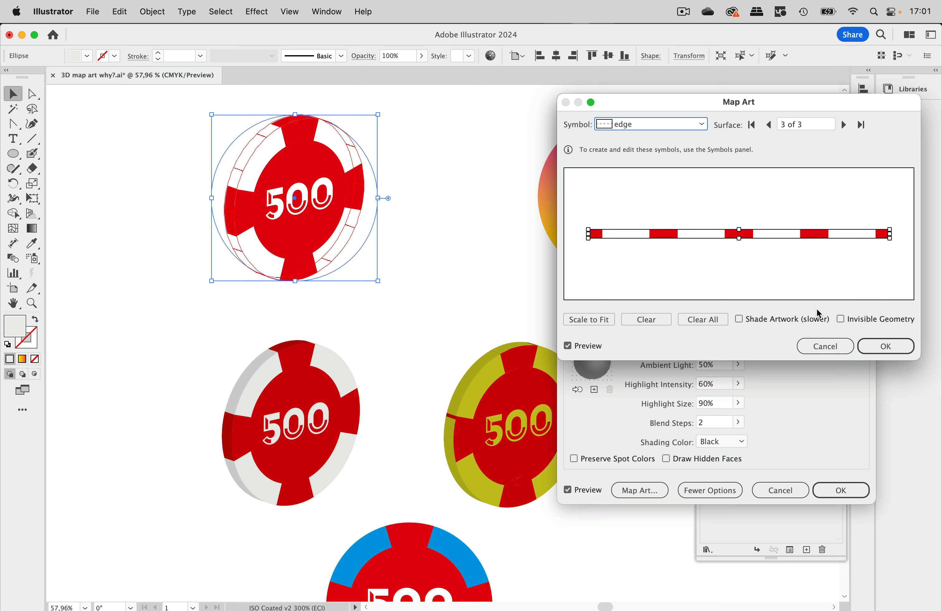
{"action": "left_click", "coordinate": [584, 325]}
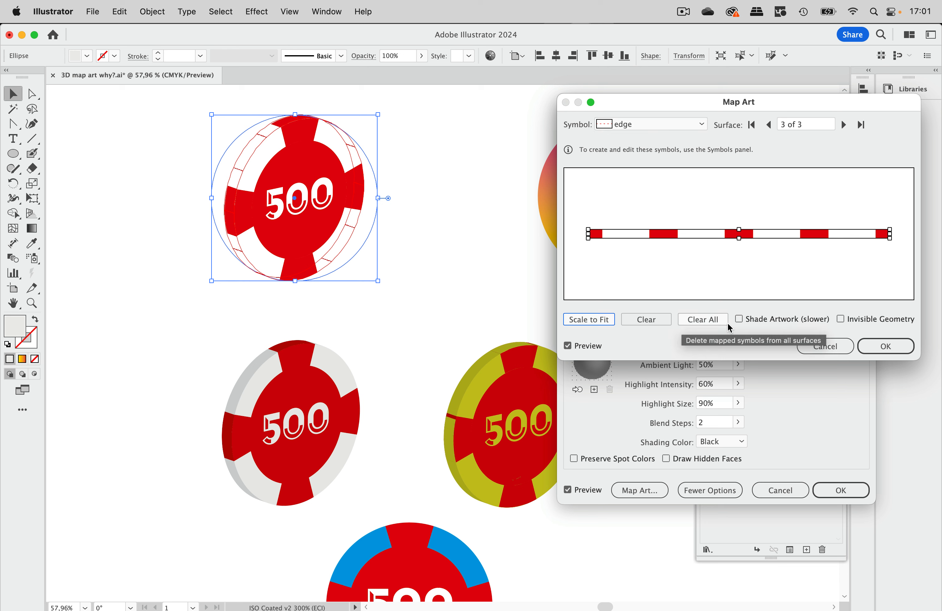
Turn on artwork shading for the mapped symbols, apply the 3D effect and deselect the disc.
{"action": "left_click", "coordinate": [774, 325]}
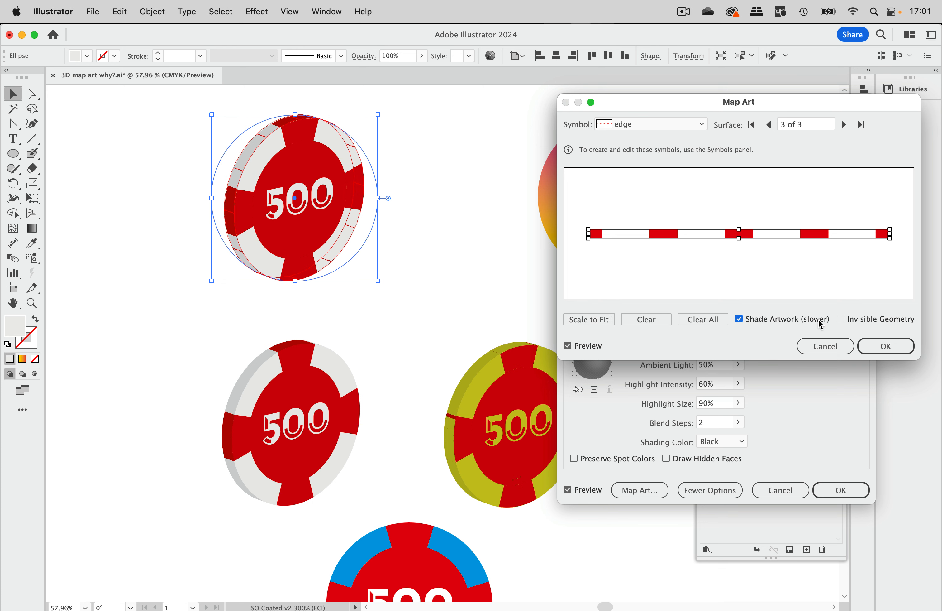
{"action": "left_click", "coordinate": [886, 345]}
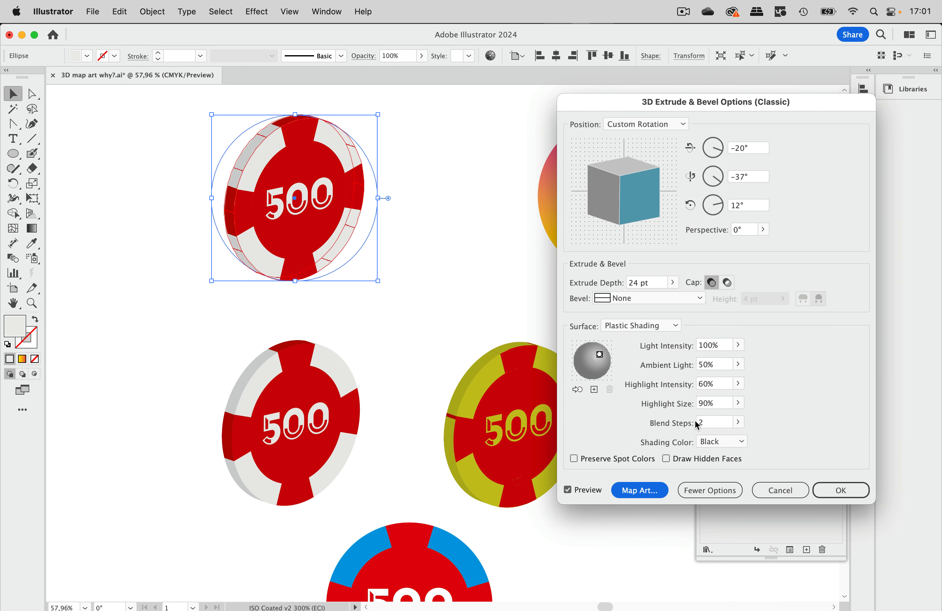
{"action": "left_click", "coordinate": [709, 424]}
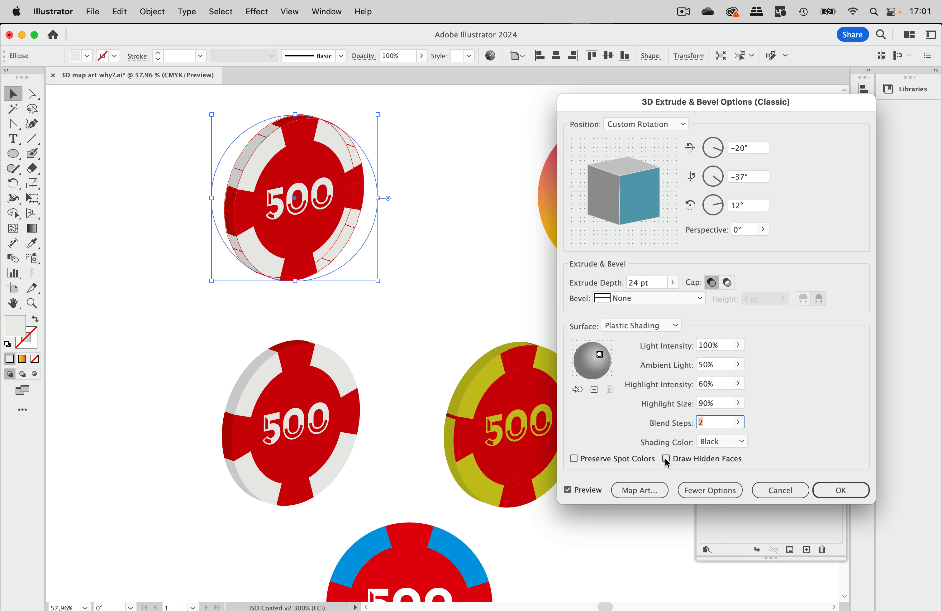
{"action": "left_click", "coordinate": [854, 491]}
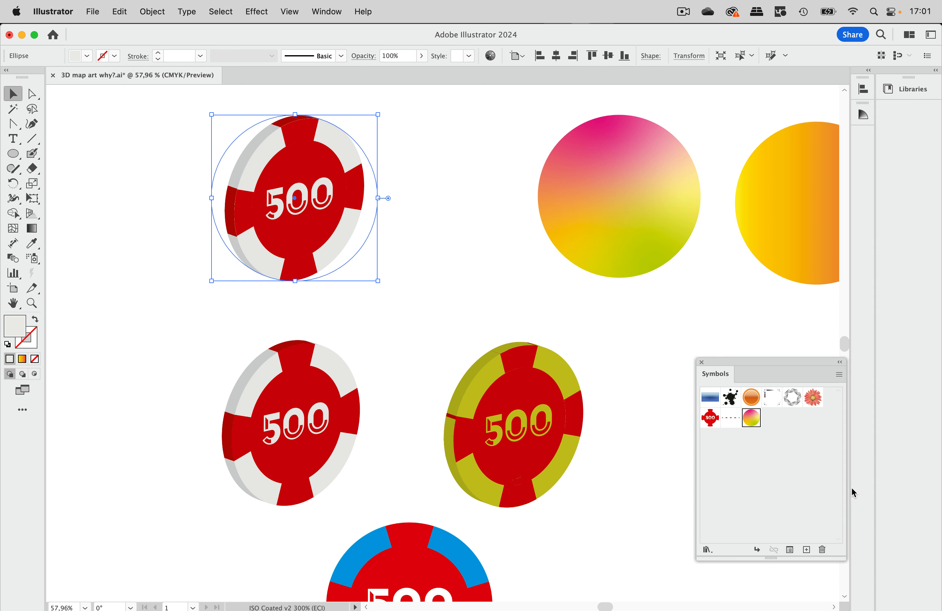
{"action": "left_click", "coordinate": [404, 268]}
Duplicate the mapped chip and the directly extruded red-and-white chip together, placing the copies about 94 mm to the left.
{"action": "scroll", "coordinate": [287, 260], "scroll_direction": "left", "scroll_amount": 5}
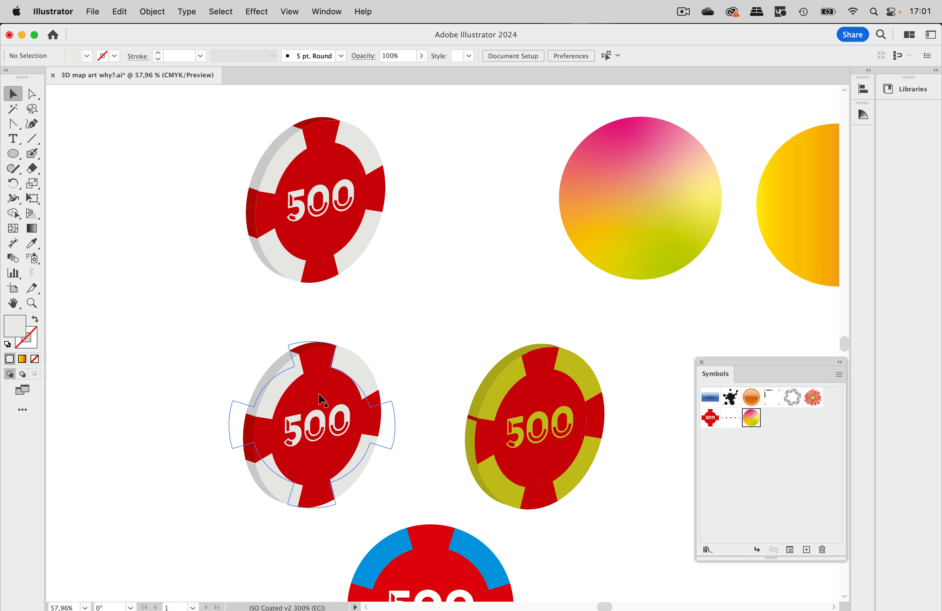
{"action": "left_click", "coordinate": [361, 264]}
{"action": "left_click", "coordinate": [394, 371], "text": "shift"}
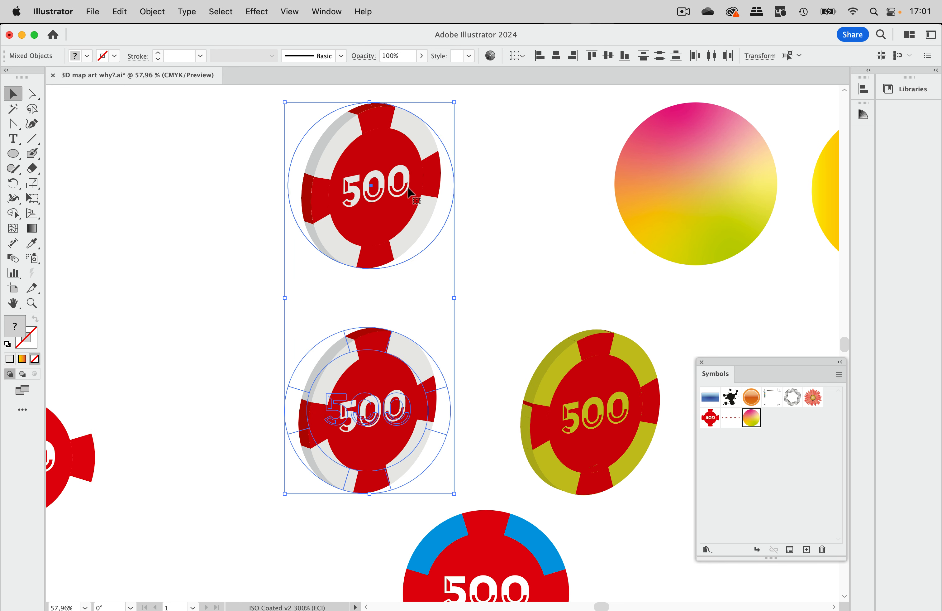
{"action": "left_click_drag", "start_coordinate": [408, 171], "coordinate": [225, 168]}
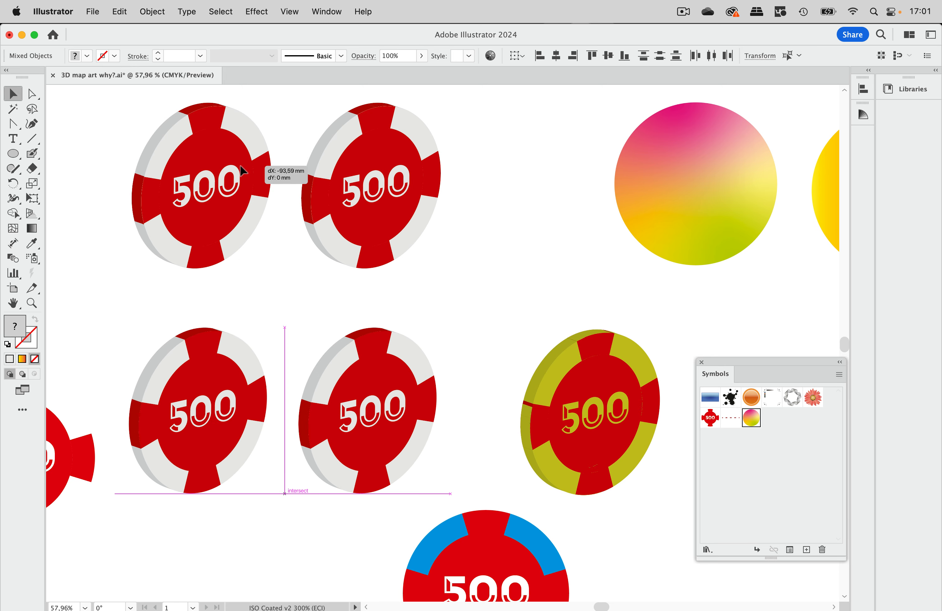
Expand the appearance of the two duplicated chips and clear the selection.
{"action": "scroll", "coordinate": [238, 164], "scroll_direction": "left", "scroll_amount": 8}
{"action": "left_click", "coordinate": [152, 12]}
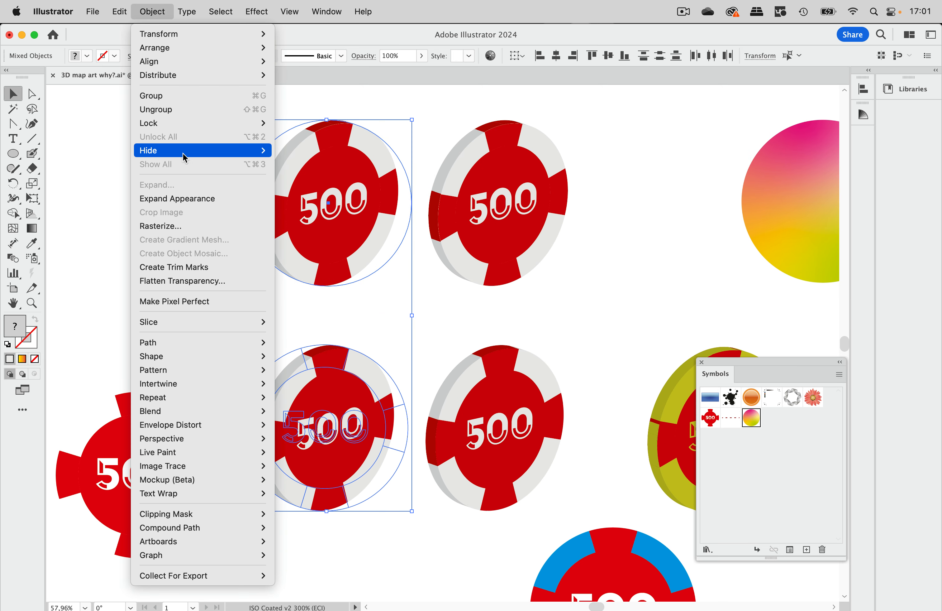
{"action": "left_click", "coordinate": [168, 198]}
{"action": "left_click", "coordinate": [621, 172]}
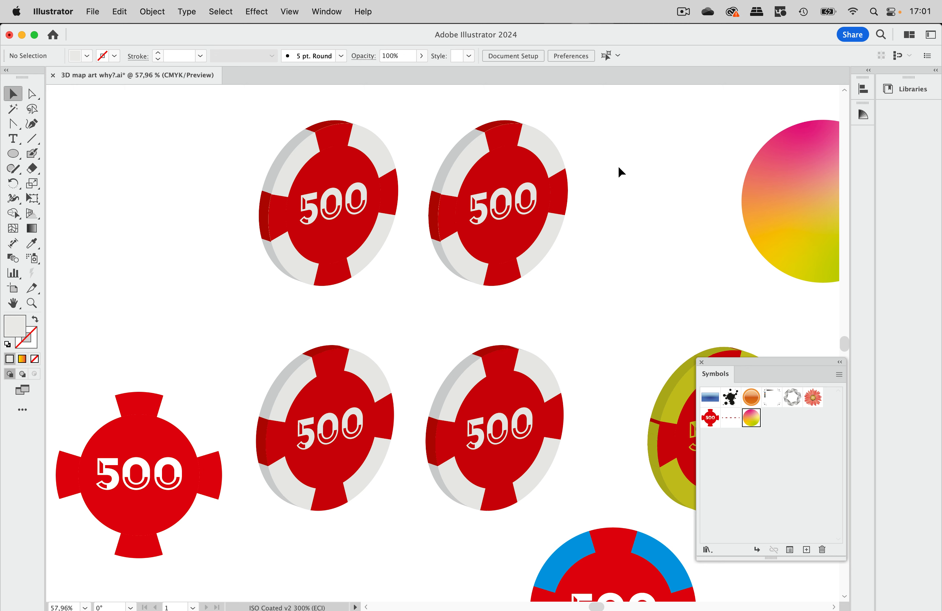
Examine the expanded chips' paths in Outline view, close up on the directly extruded one, and return to Preview.
{"action": "left_click", "coordinate": [289, 12]}
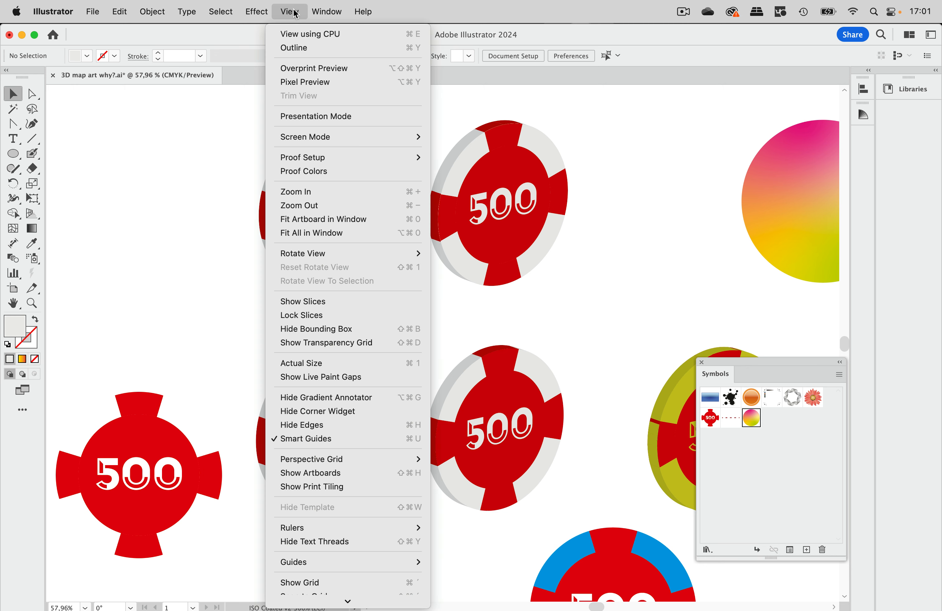
{"action": "left_click", "coordinate": [298, 44]}
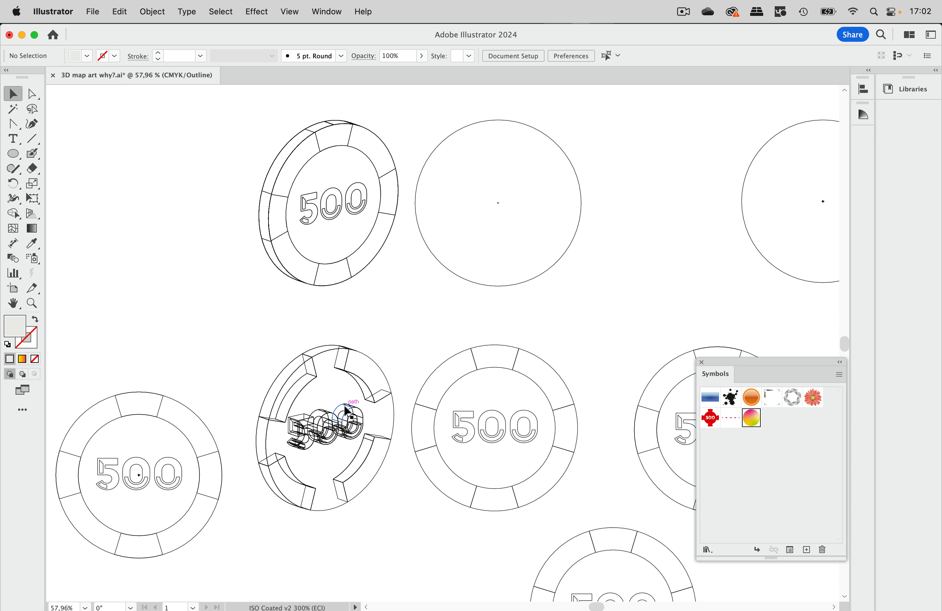
{"action": "scroll", "coordinate": [349, 408], "scroll_direction": "up", "scroll_amount": 5}
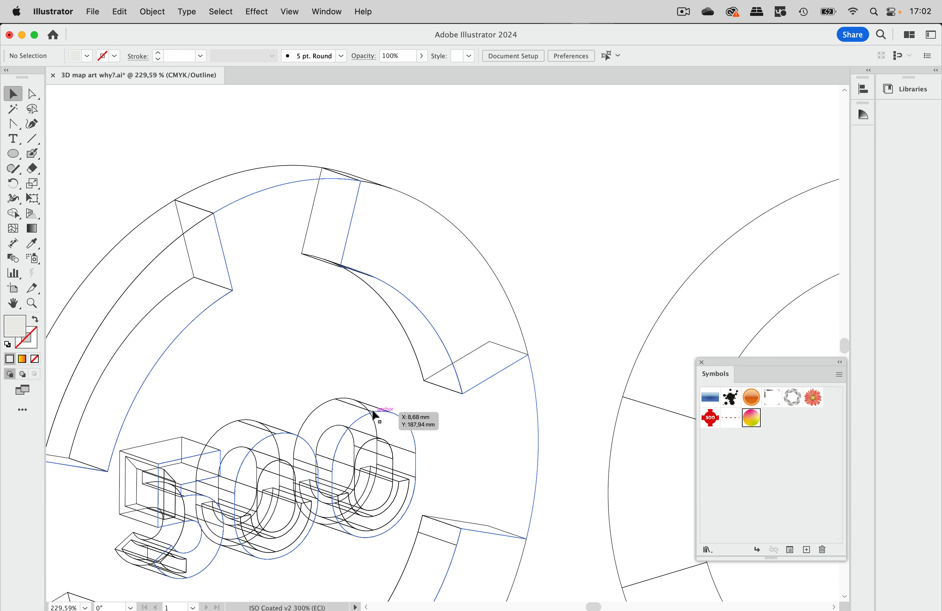
{"action": "scroll", "coordinate": [375, 414], "scroll_direction": "down", "scroll_amount": 5}
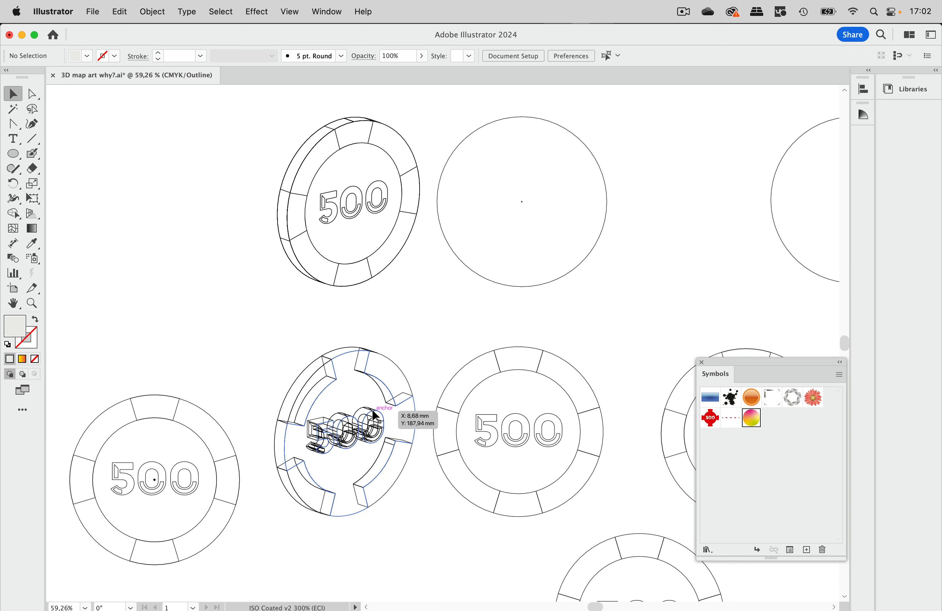
{"action": "key", "text": "super+y"}
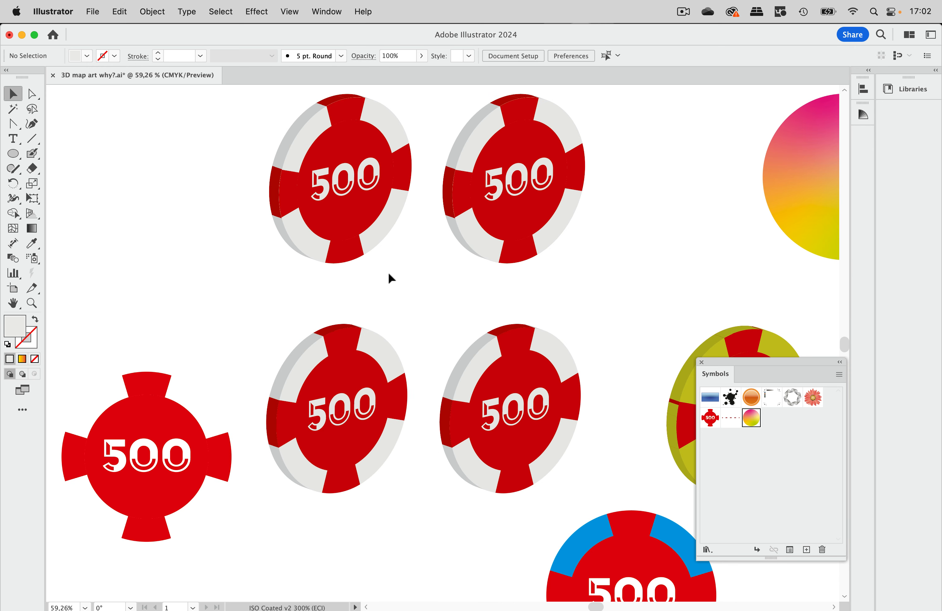
Compare the Document Info object data of the expanded mapped chip with that of the expanded directly extruded chip.
{"action": "scroll", "coordinate": [388, 272], "scroll_direction": "right", "scroll_amount": 3}
{"action": "scroll", "coordinate": [388, 272], "scroll_direction": "up", "scroll_amount": 2}
{"action": "left_click_drag", "start_coordinate": [358, 117], "coordinate": [205, 307]}
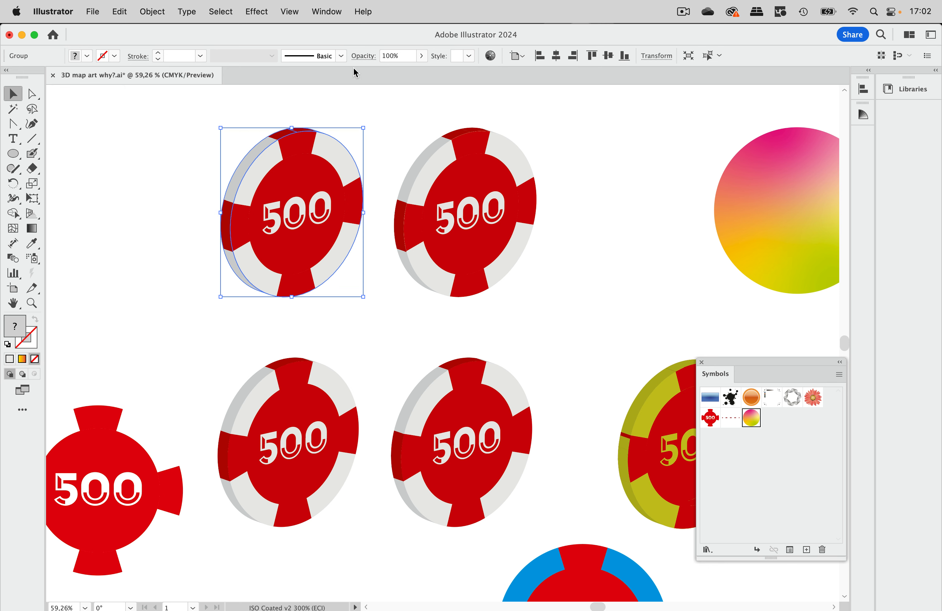
{"action": "left_click", "coordinate": [330, 12]}
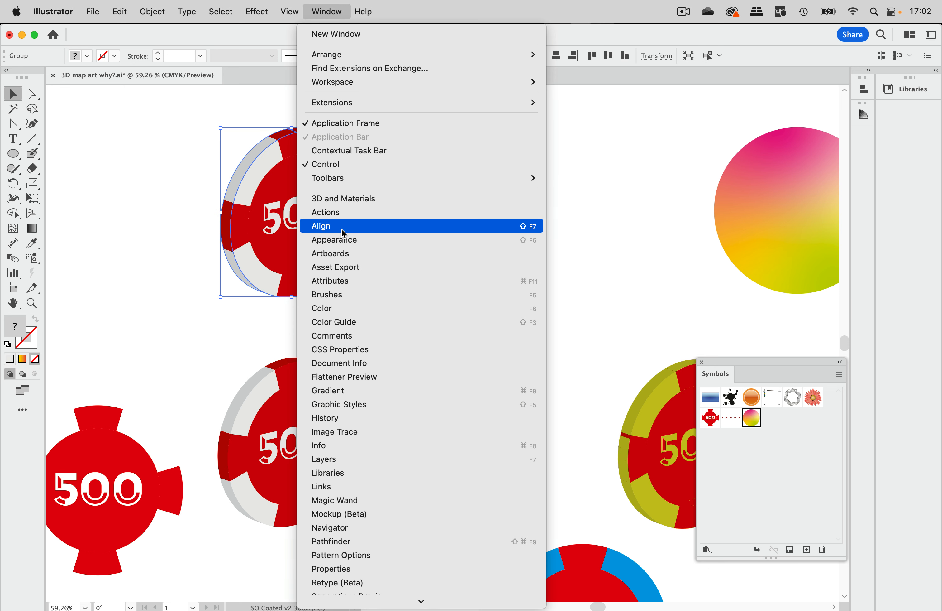
{"action": "left_click", "coordinate": [344, 363]}
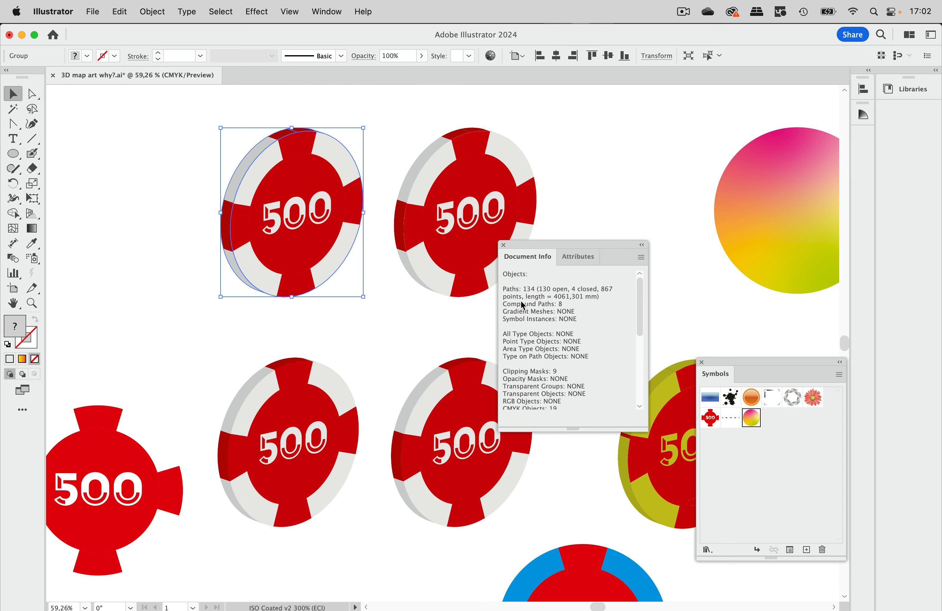
{"action": "left_click_drag", "start_coordinate": [543, 264], "coordinate": [455, 214]}
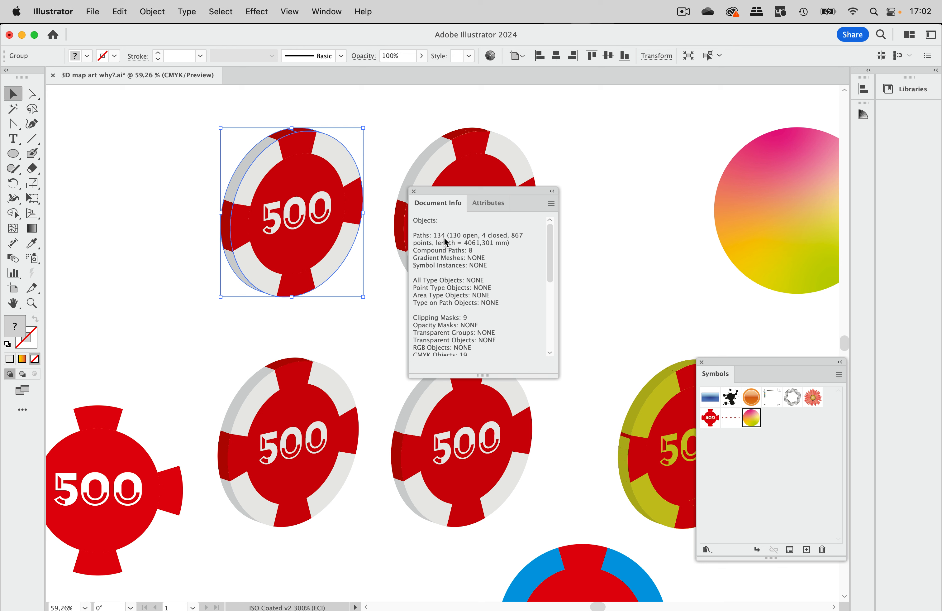
{"action": "left_click", "coordinate": [327, 378]}
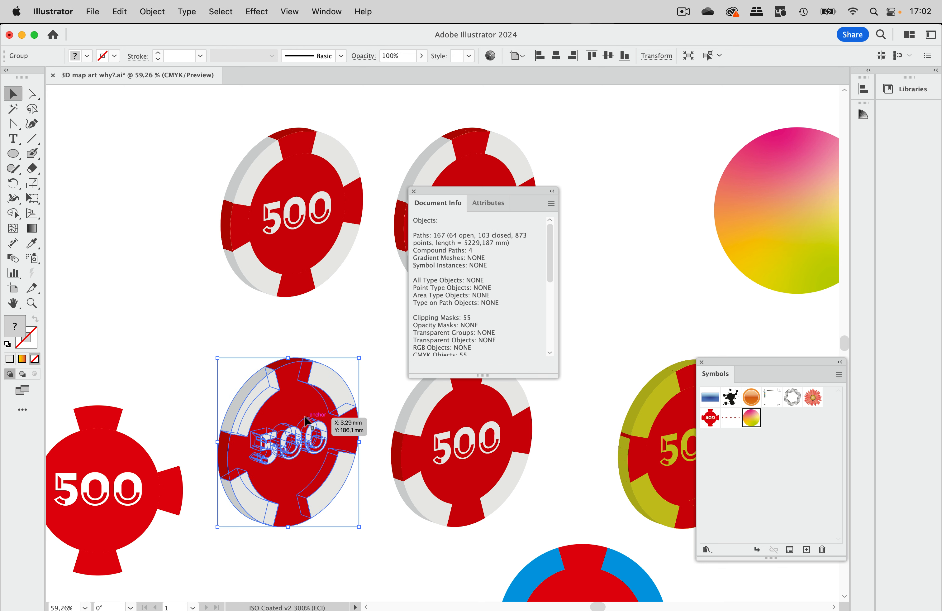